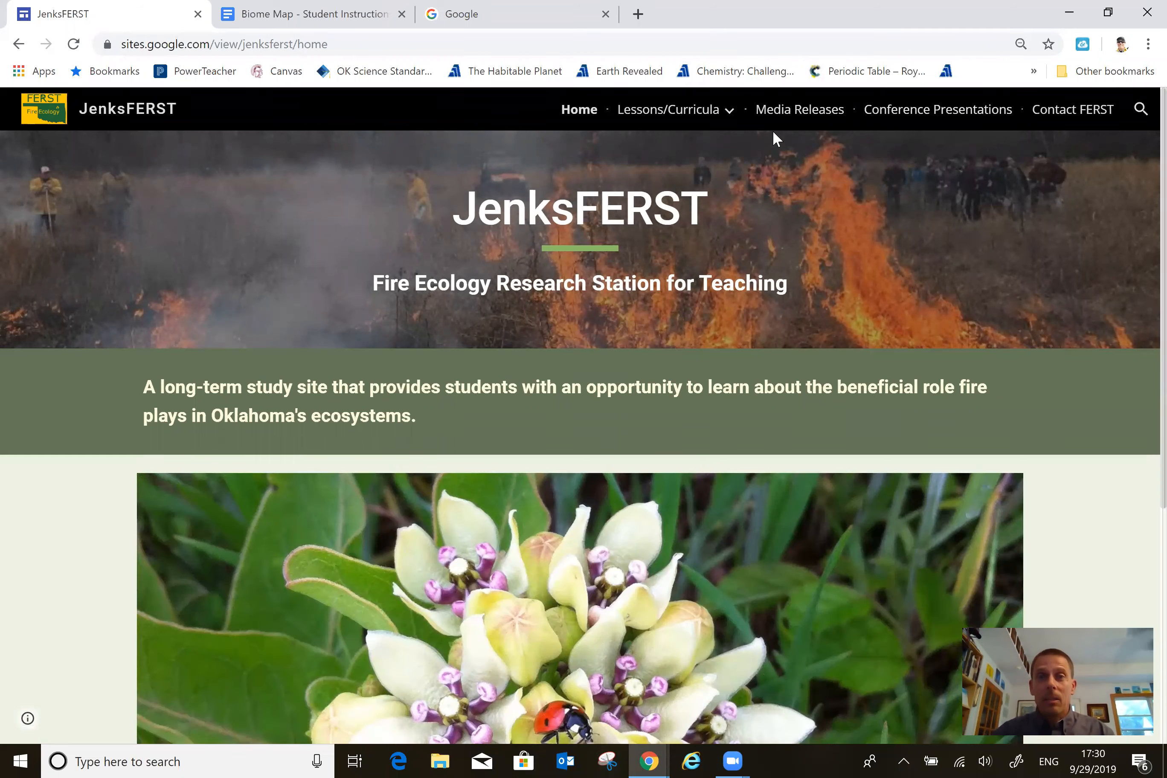
Open the Biome Map lesson under GIS Lessons, then view the Student Instructions document with its reference map of terrestrial biomes.
mouse_move(657, 119)
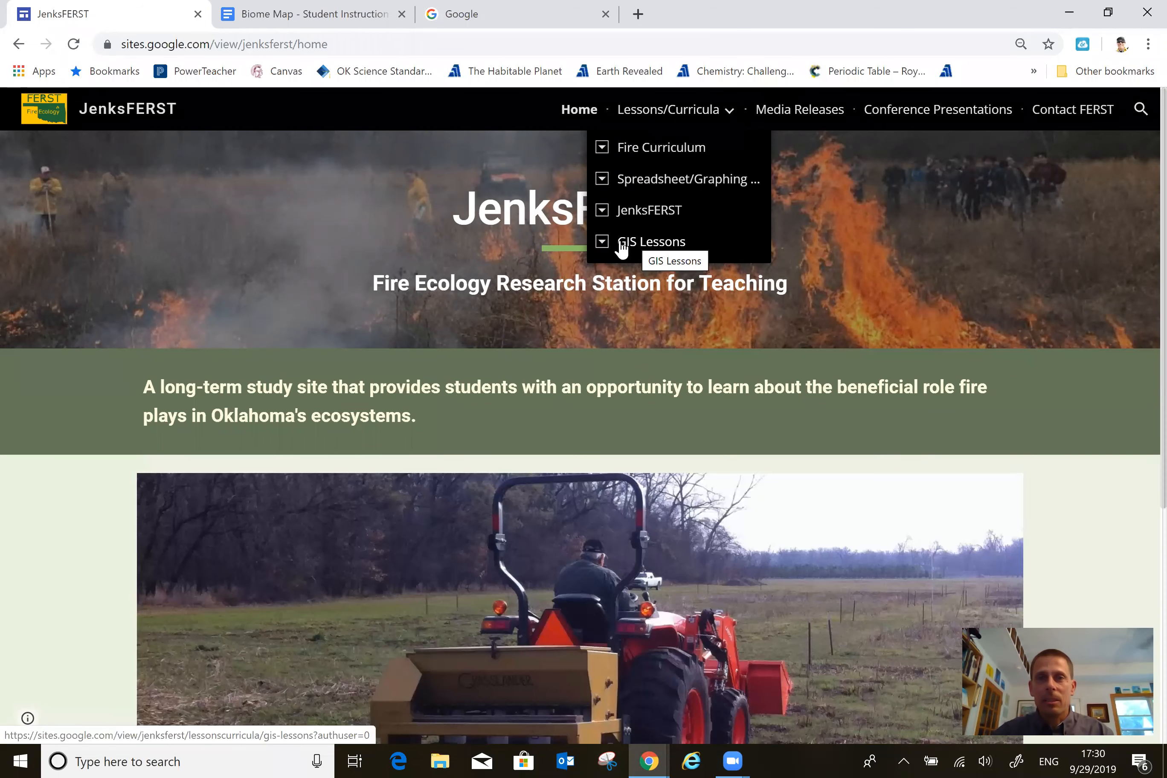
click(603, 243)
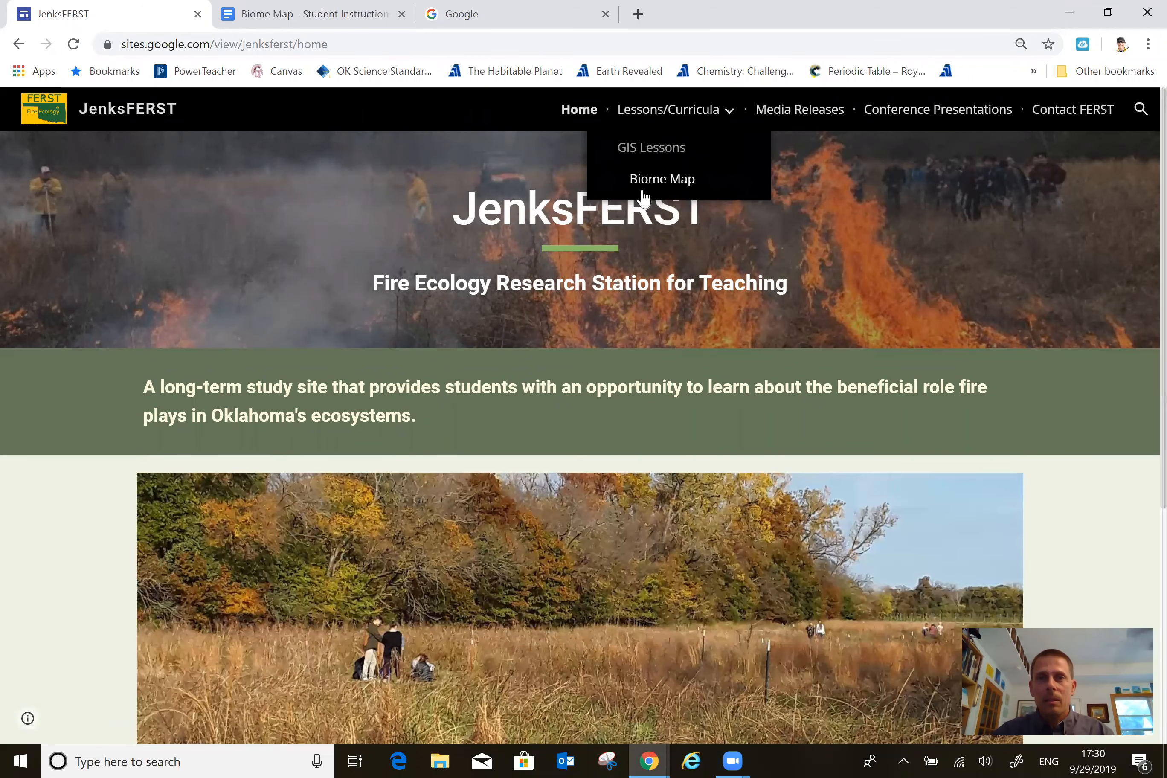
click(653, 184)
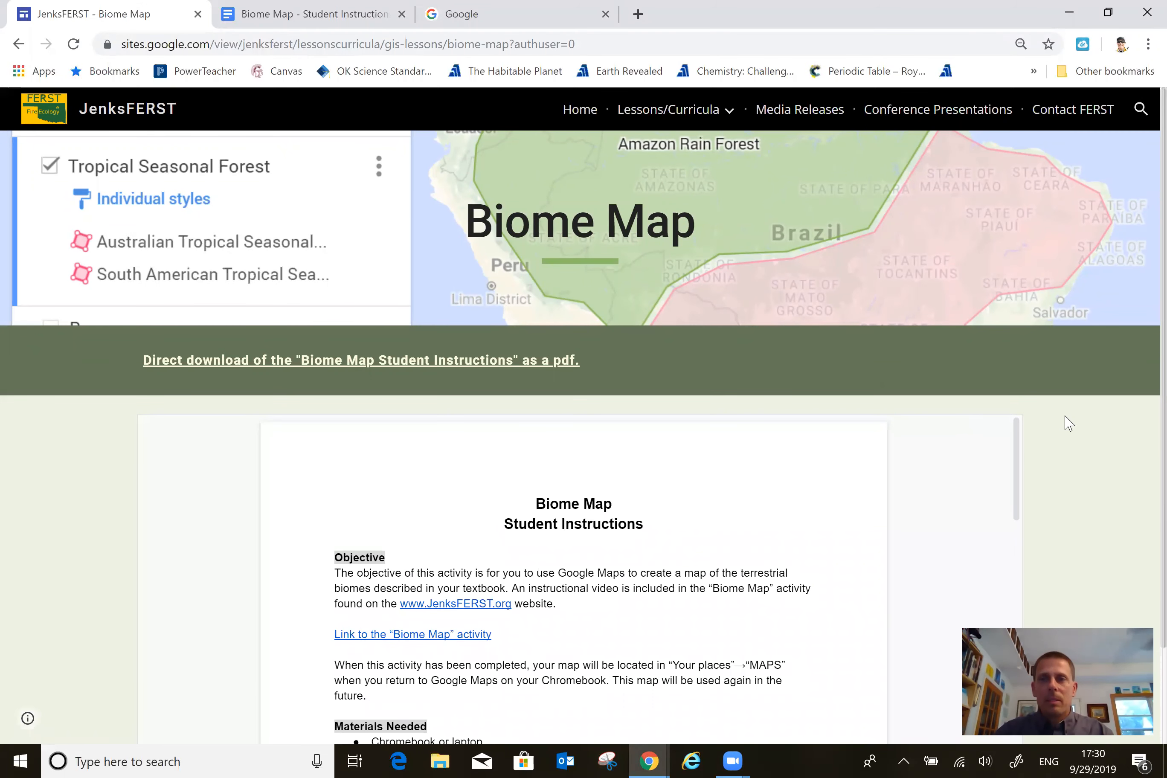
scroll(1068, 423, down, 2)
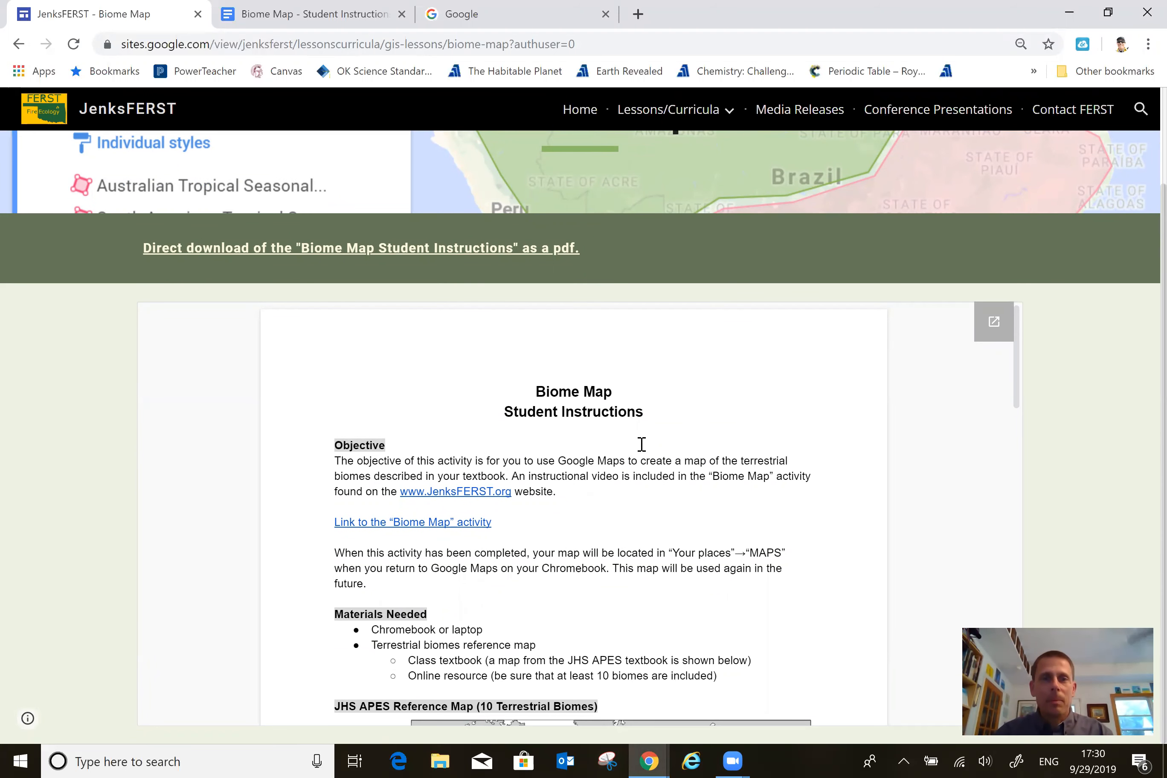
click(306, 23)
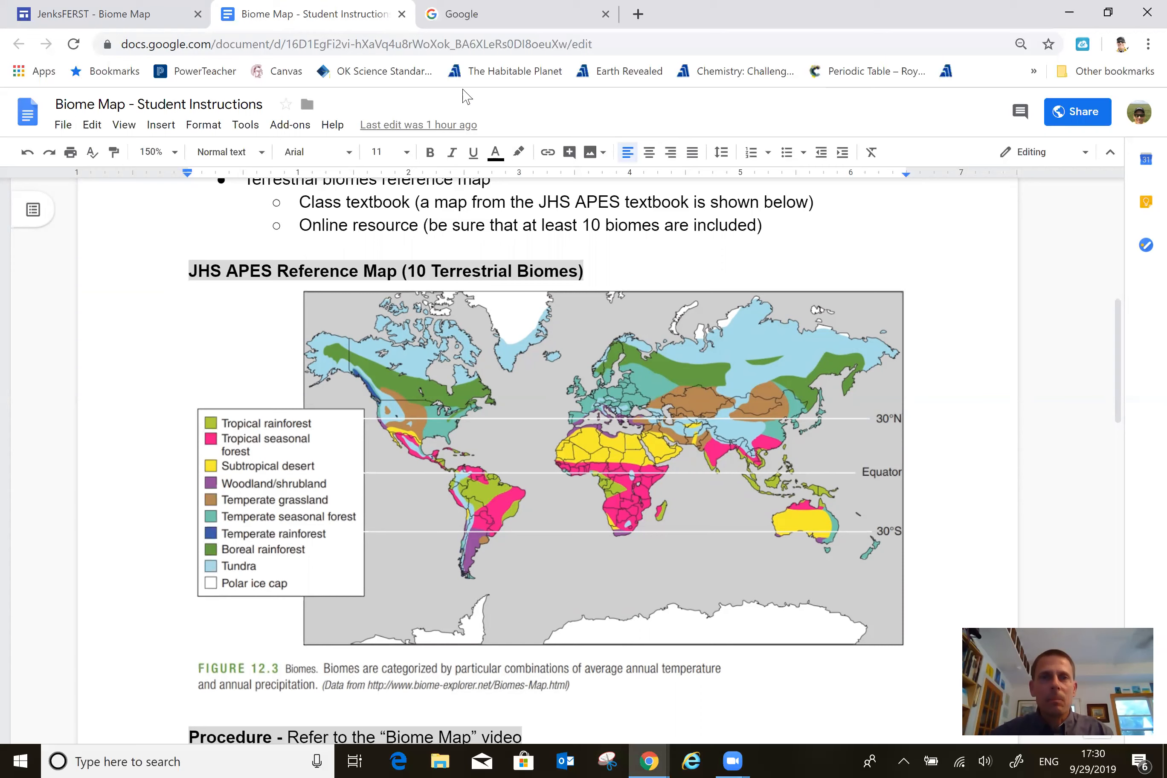
Switch to the Google home page and open Google Maps from its list of apps.
click(462, 31)
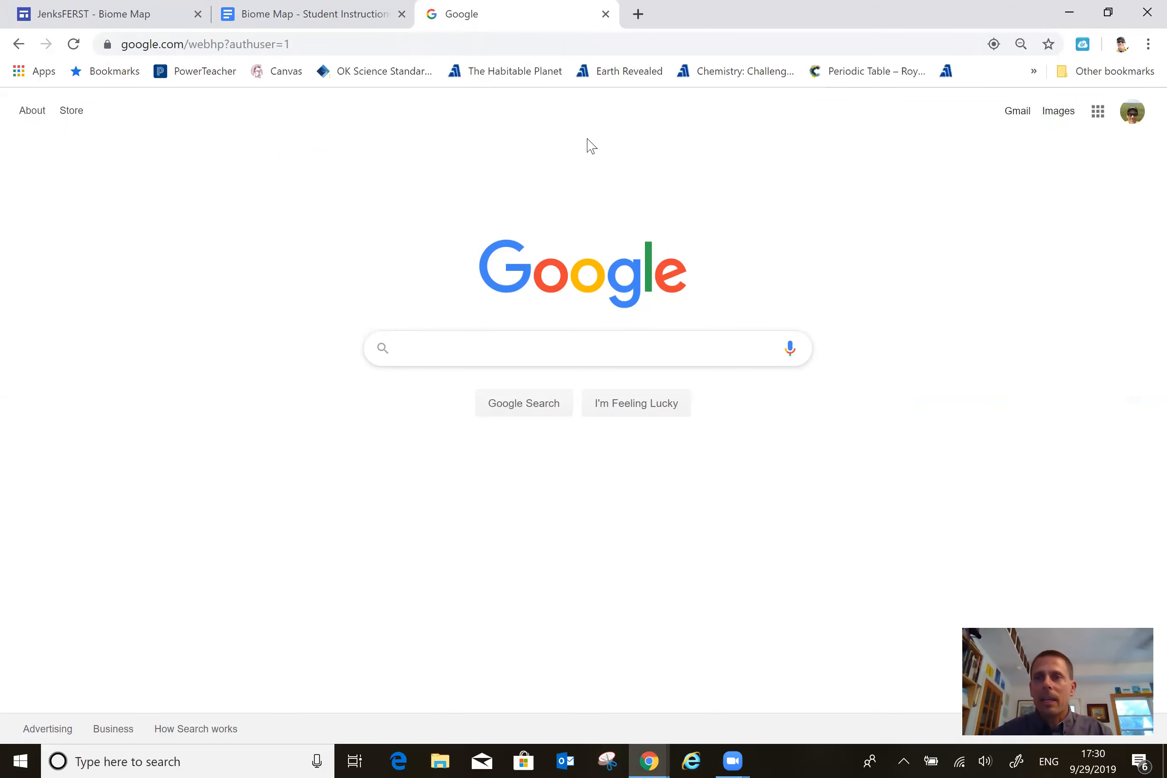
click(1099, 115)
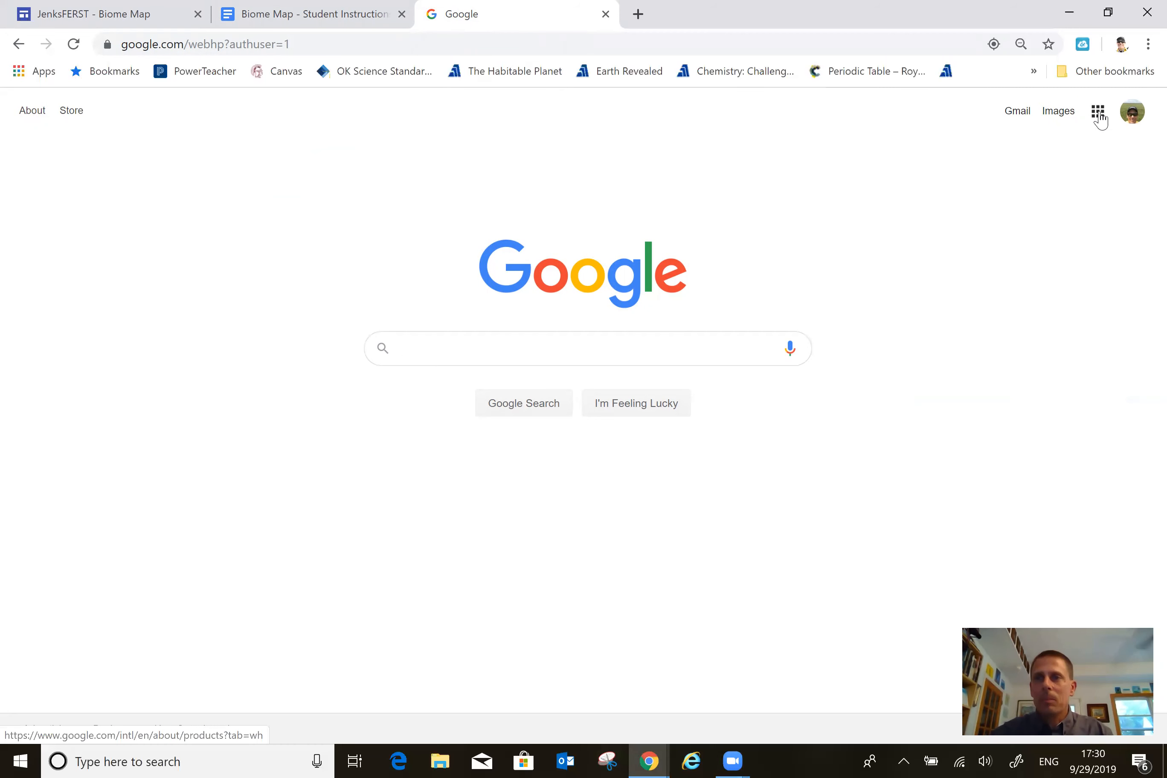
click(1086, 198)
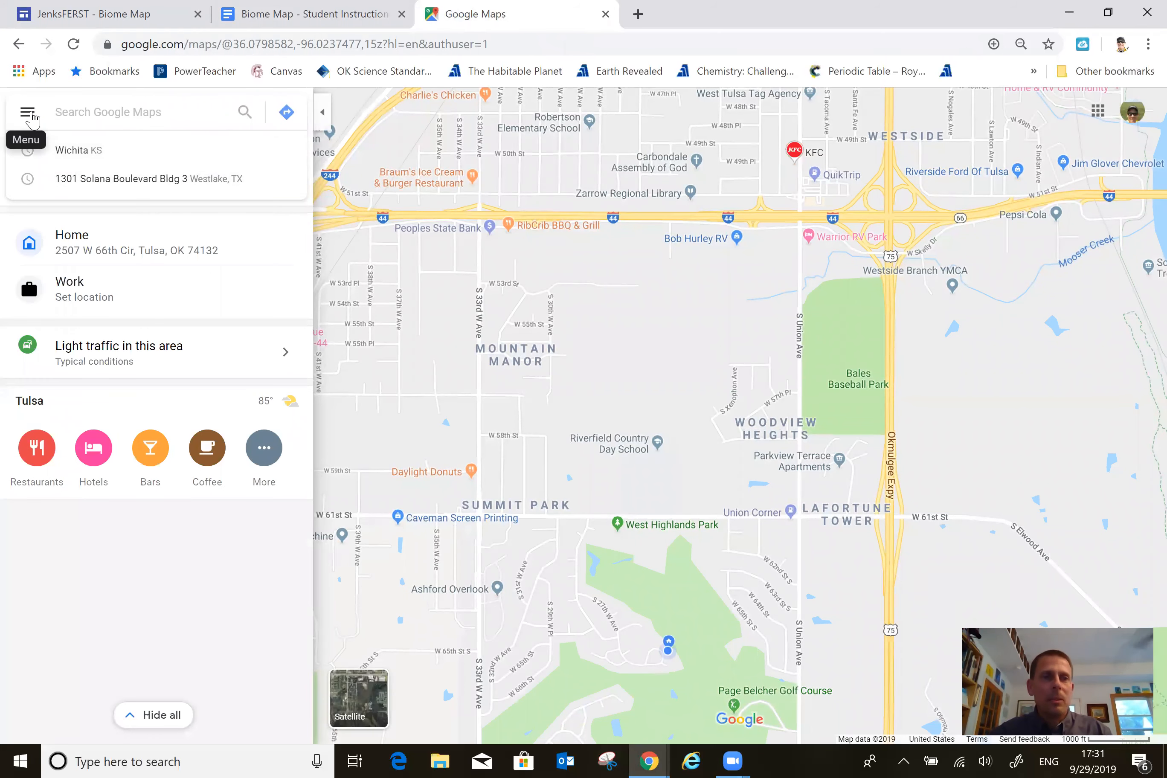
Create a new custom map from the Maps list in Your places.
click(29, 114)
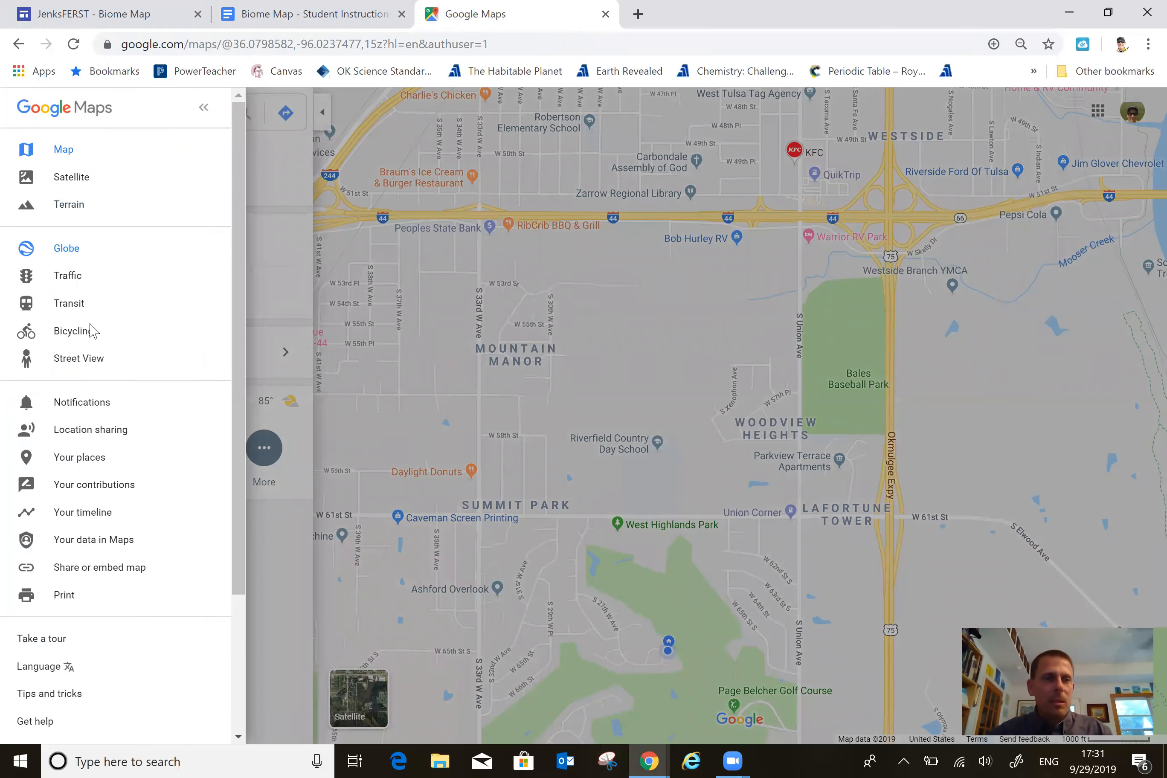
click(88, 466)
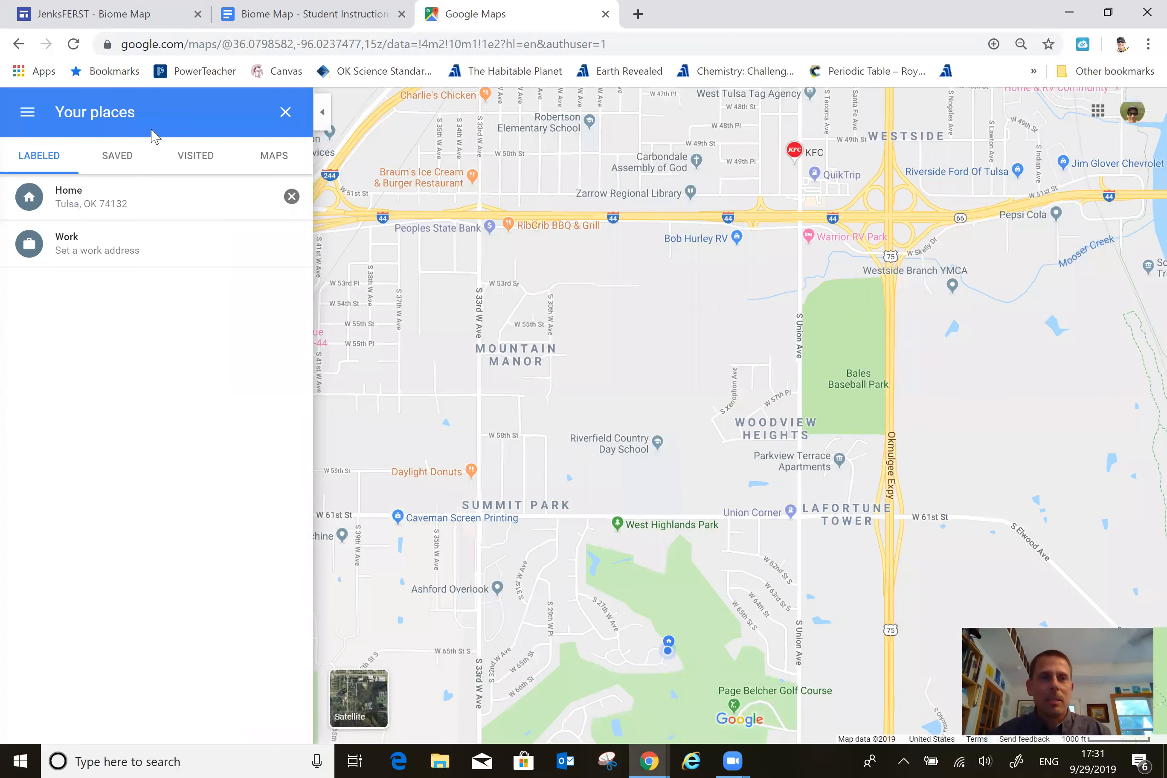
click(278, 158)
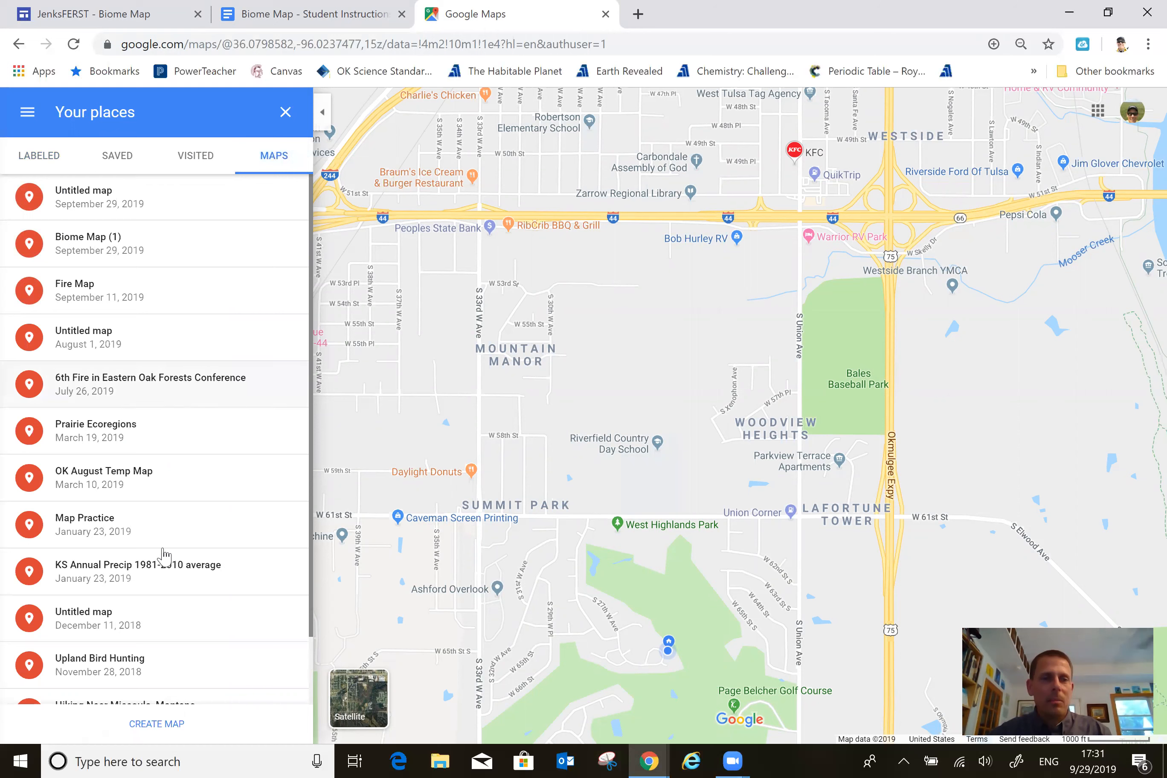
click(154, 725)
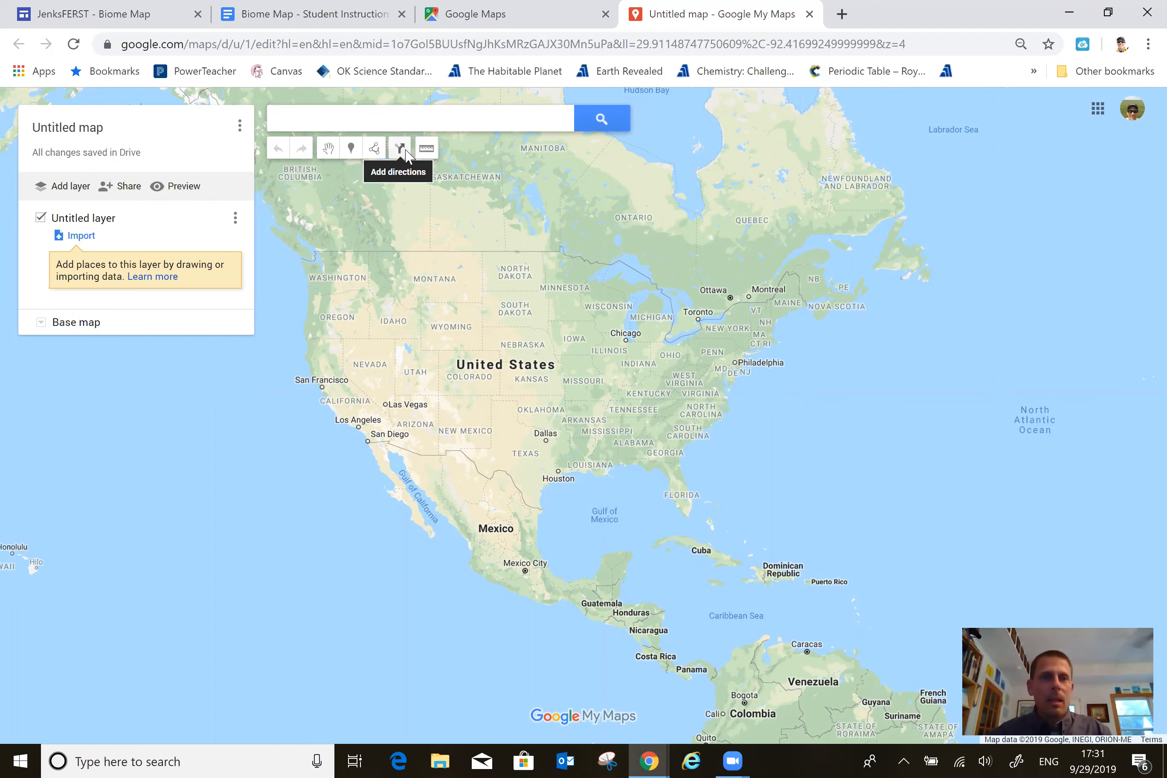
Title the untitled map "Biome Map" and save the title.
click(100, 131)
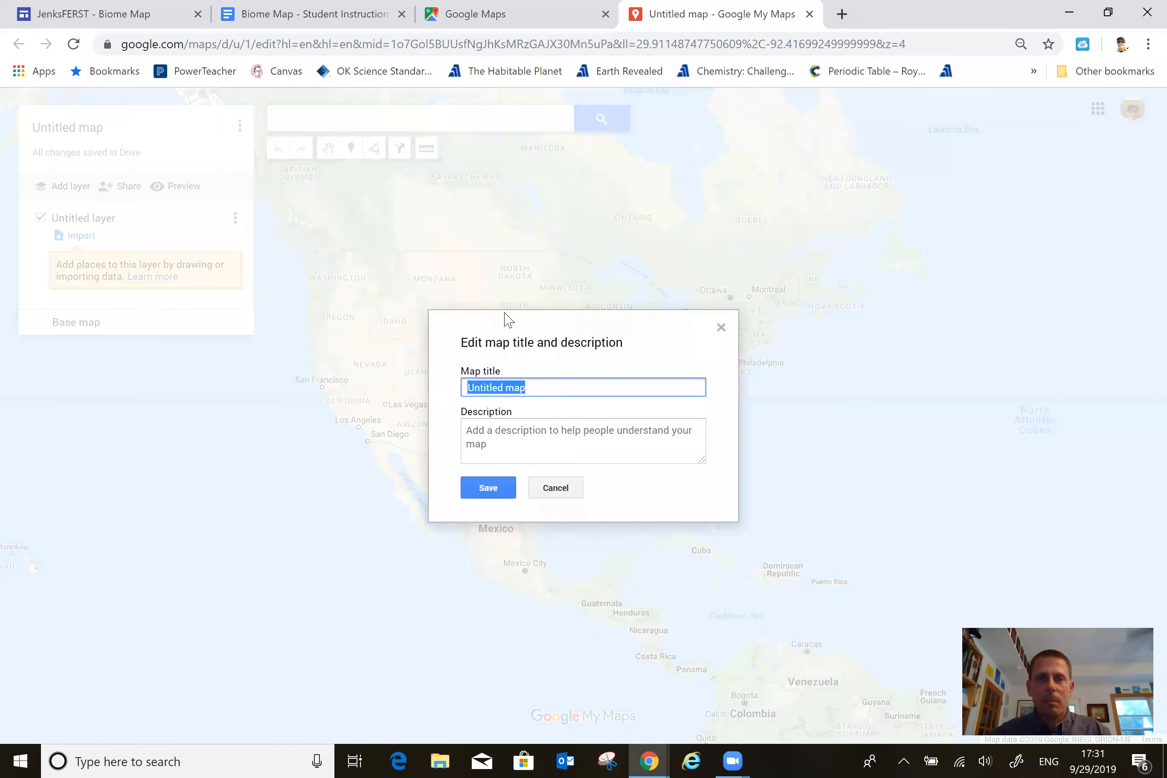
text(B)
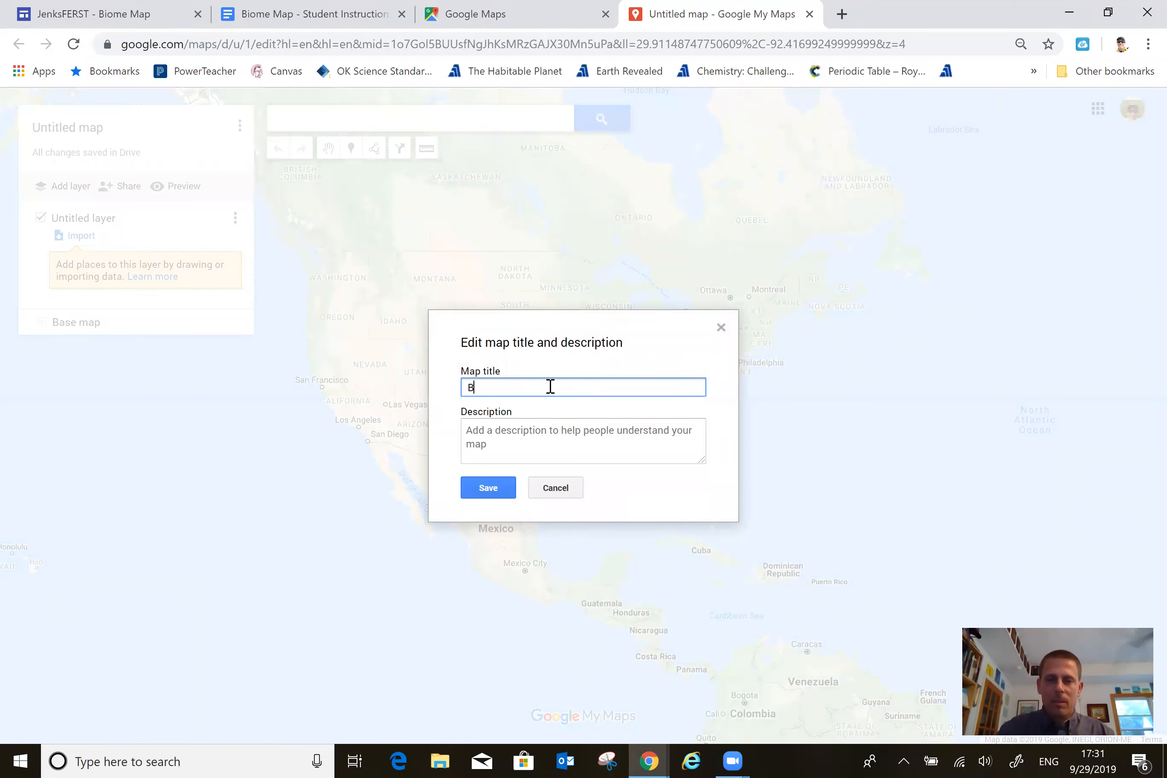
text(iome Map)
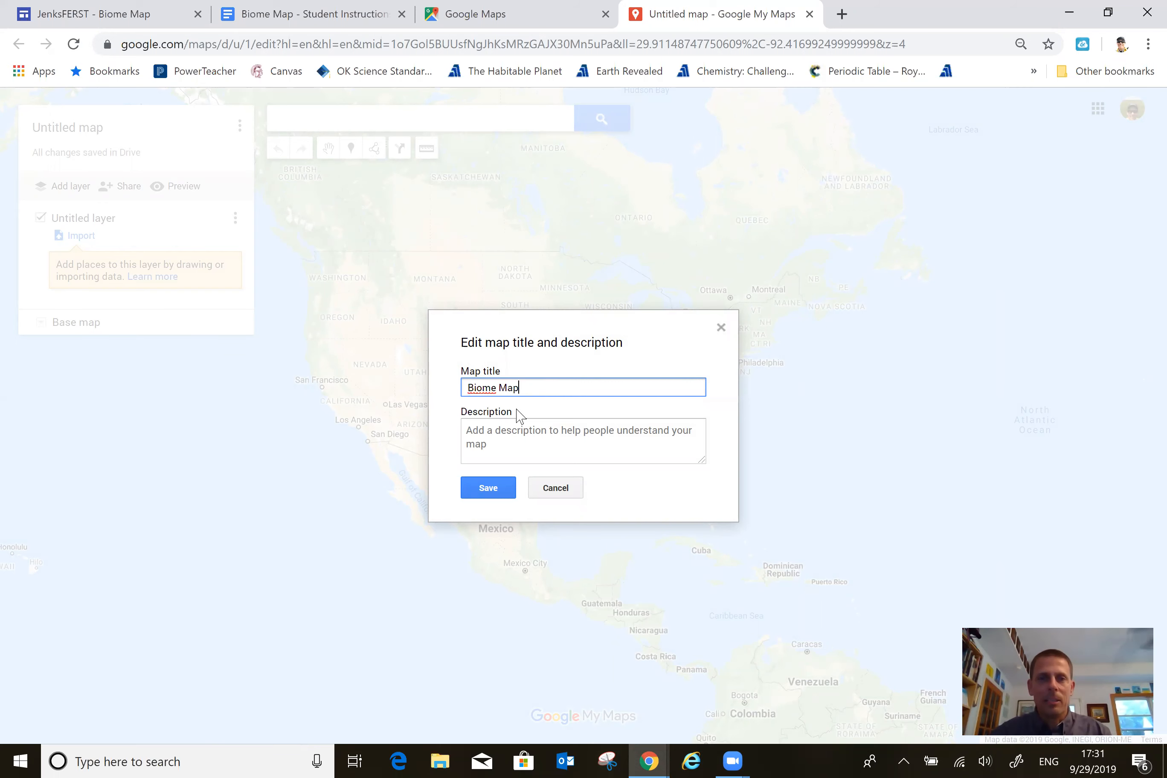
click(487, 487)
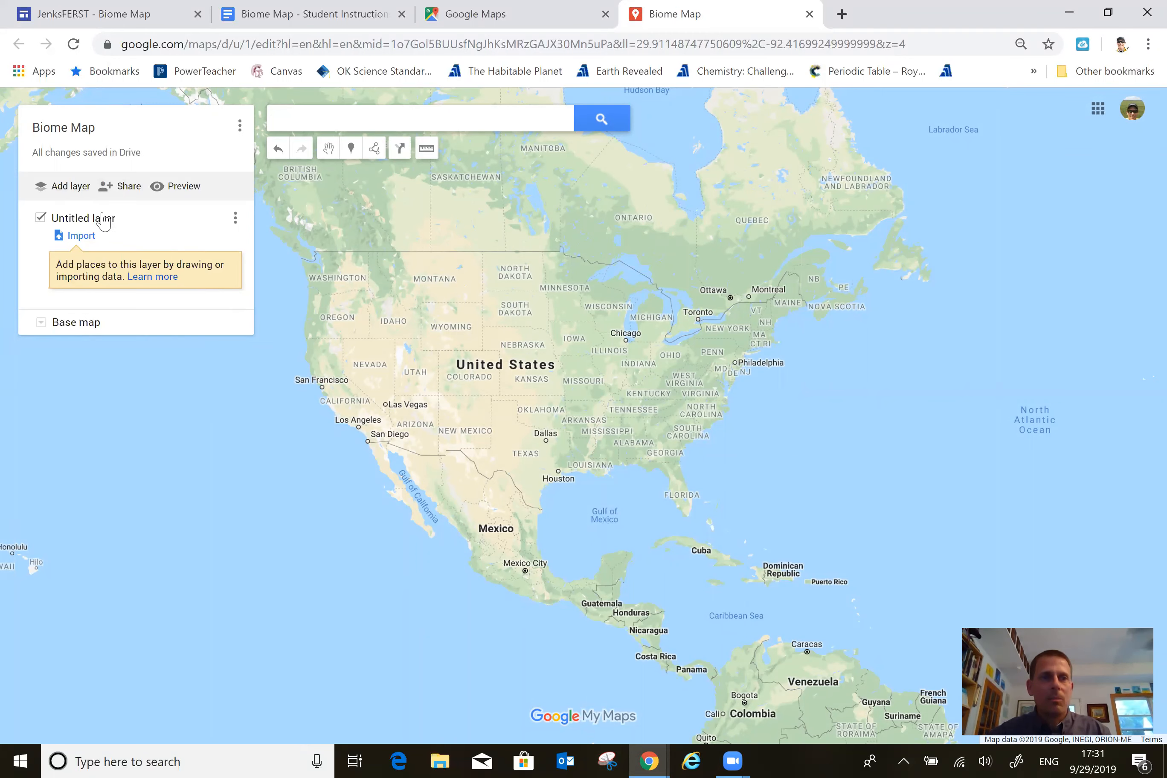
Rename the map's untitled layer as "Tropical Biomes".
click(82, 220)
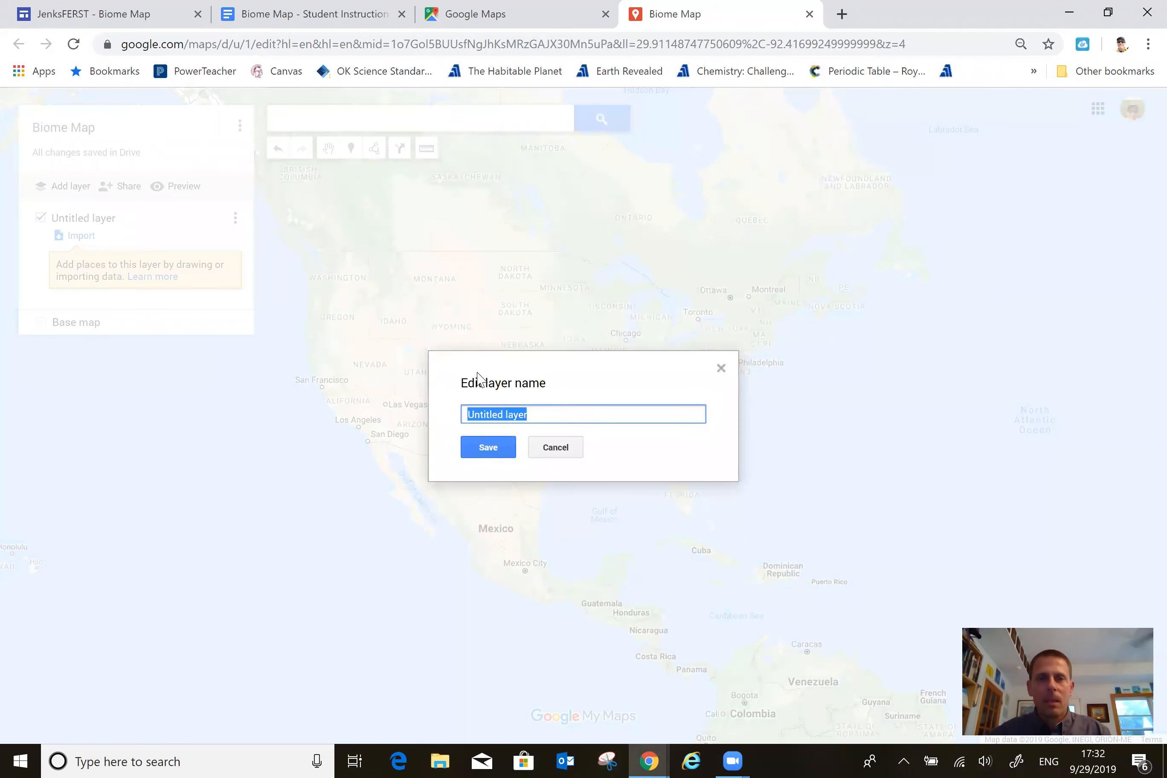
text(T)
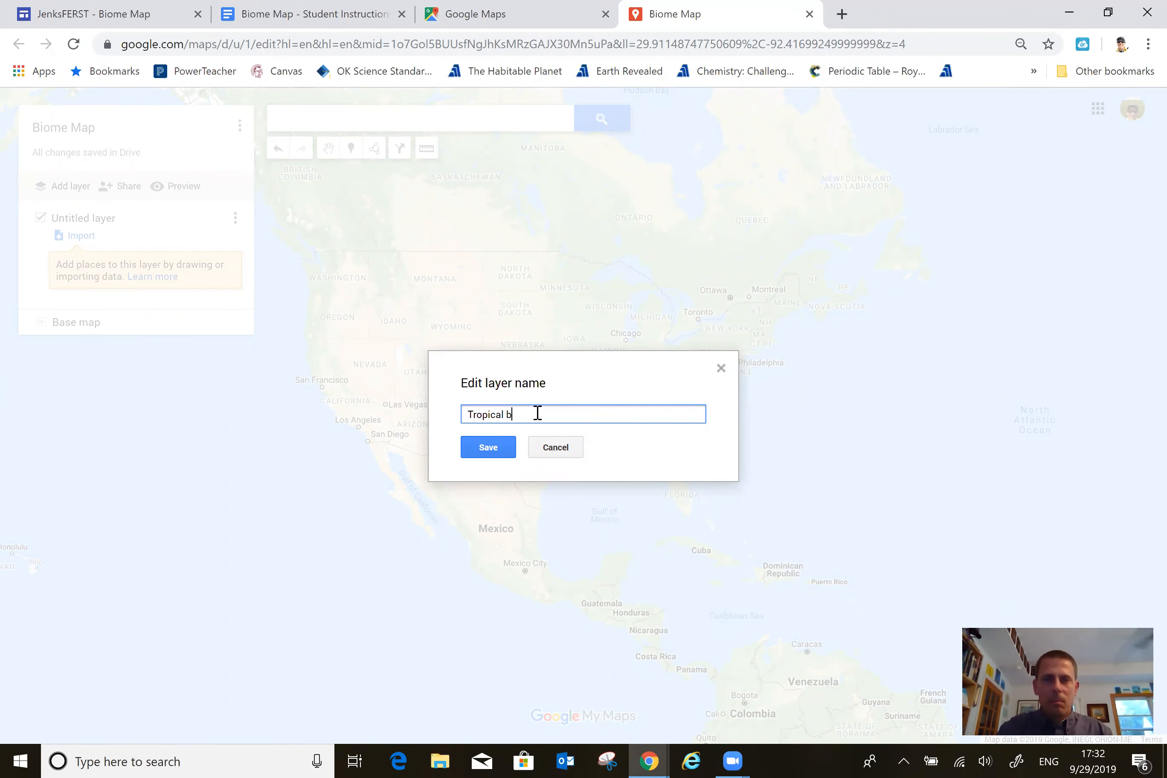
text(ropical Biomes)
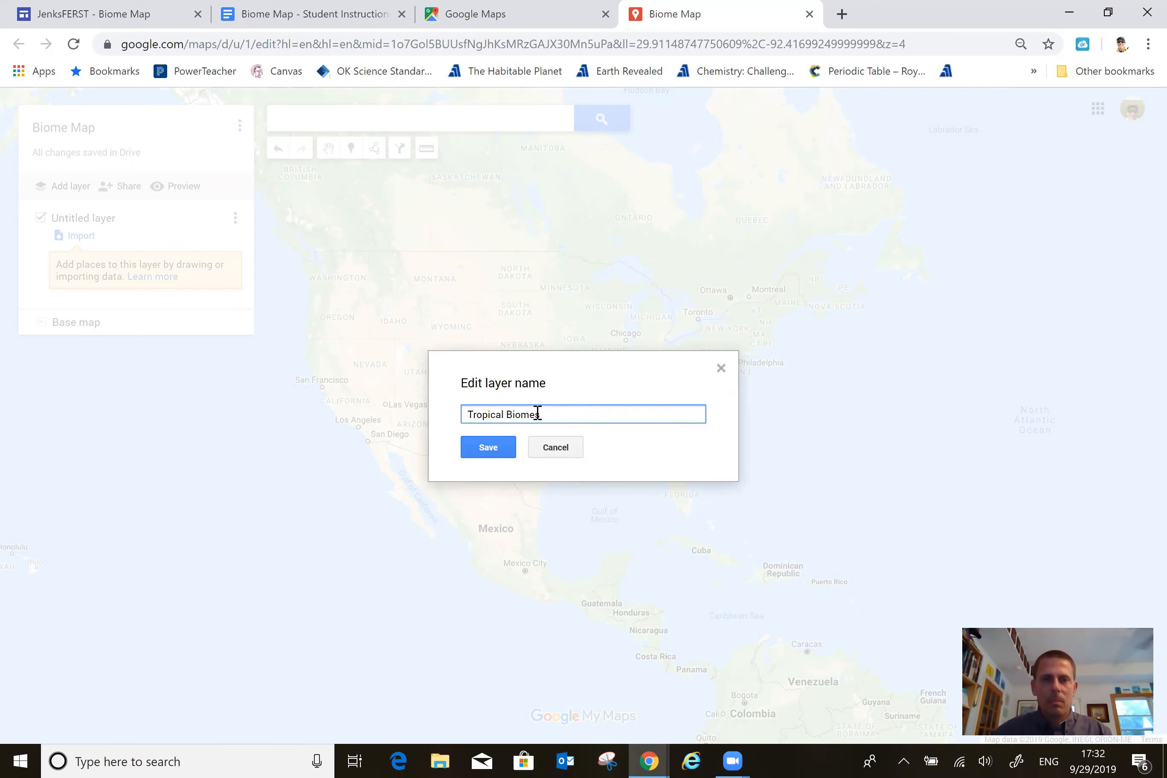
click(493, 449)
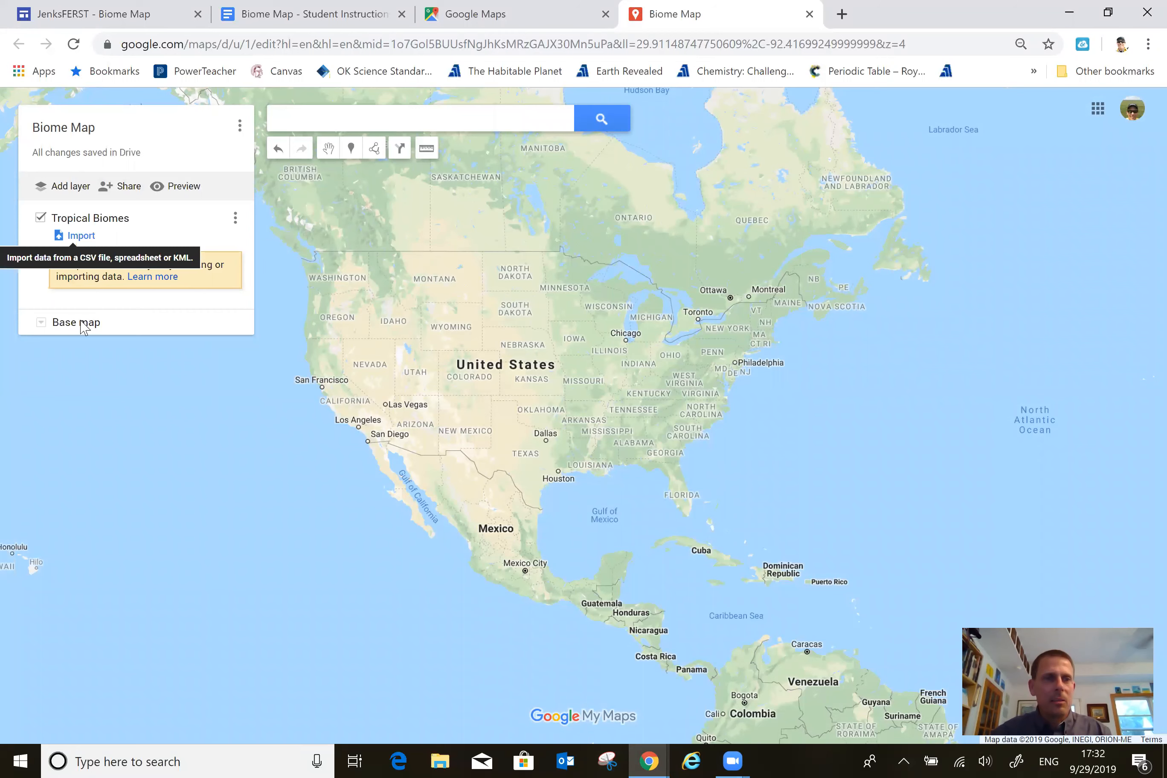
Add a second layer to the map and name it "Temperate Biomes".
click(66, 188)
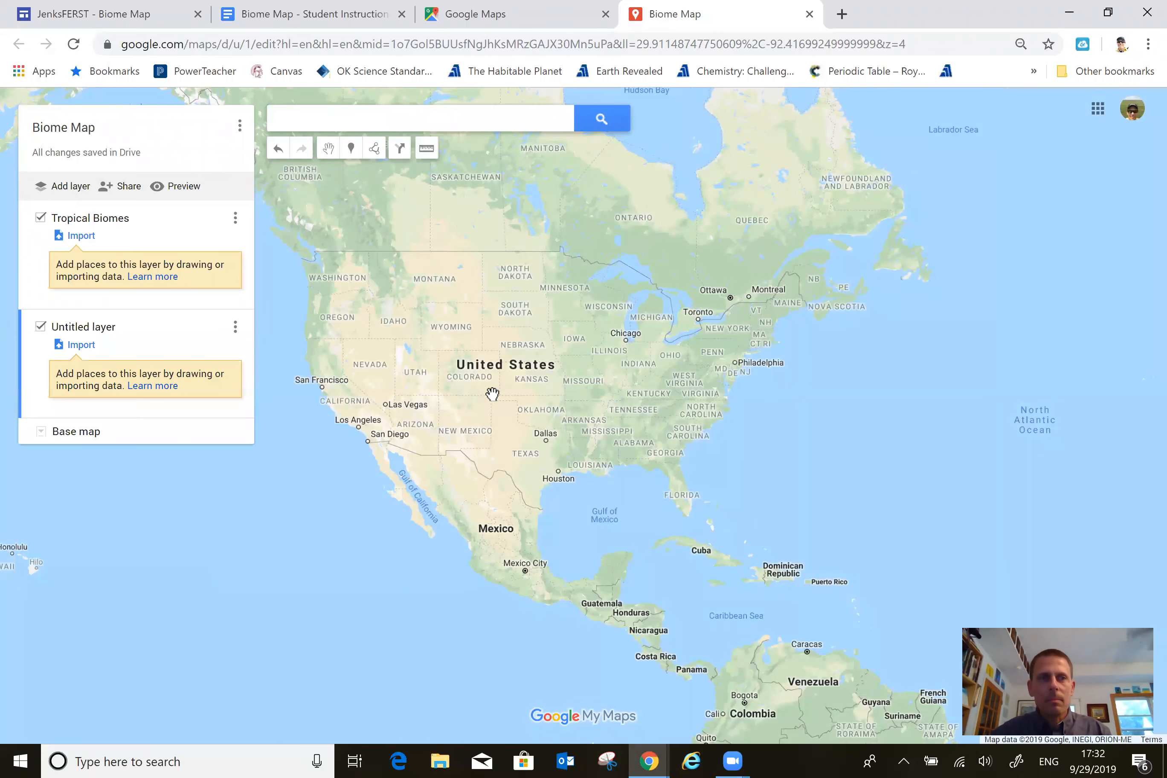
click(75, 329)
text(Temperate Biomes)
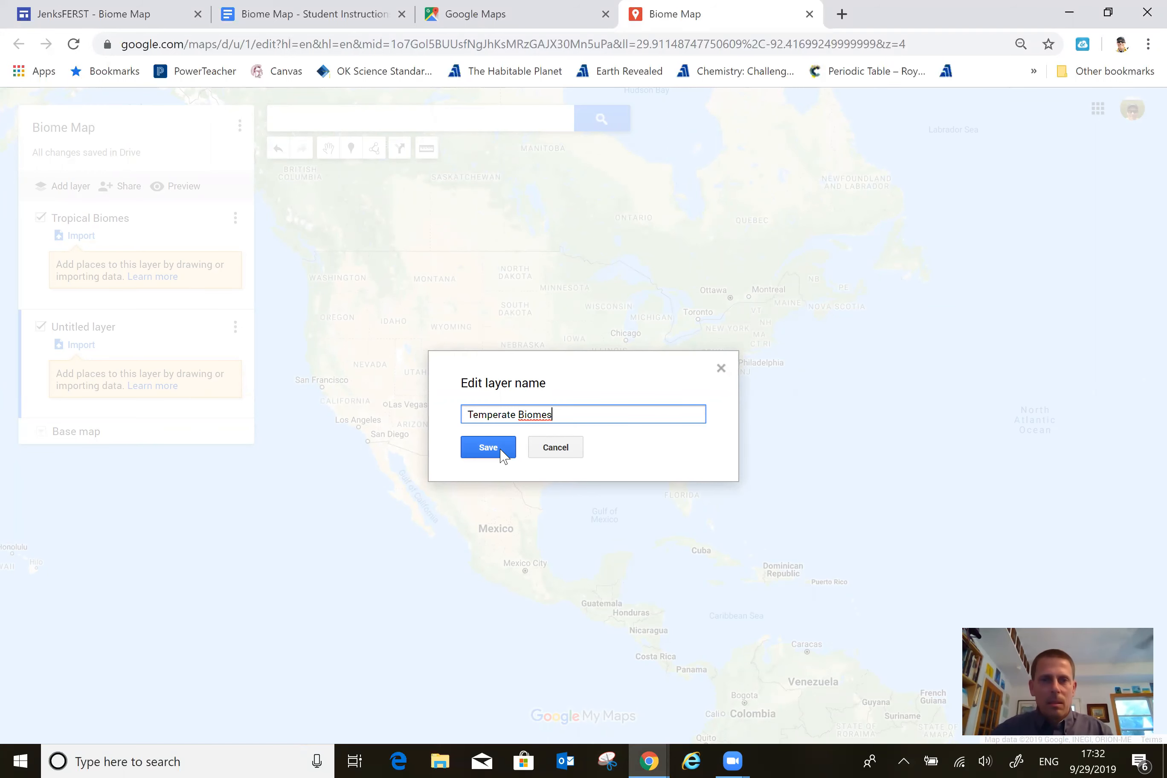
click(502, 449)
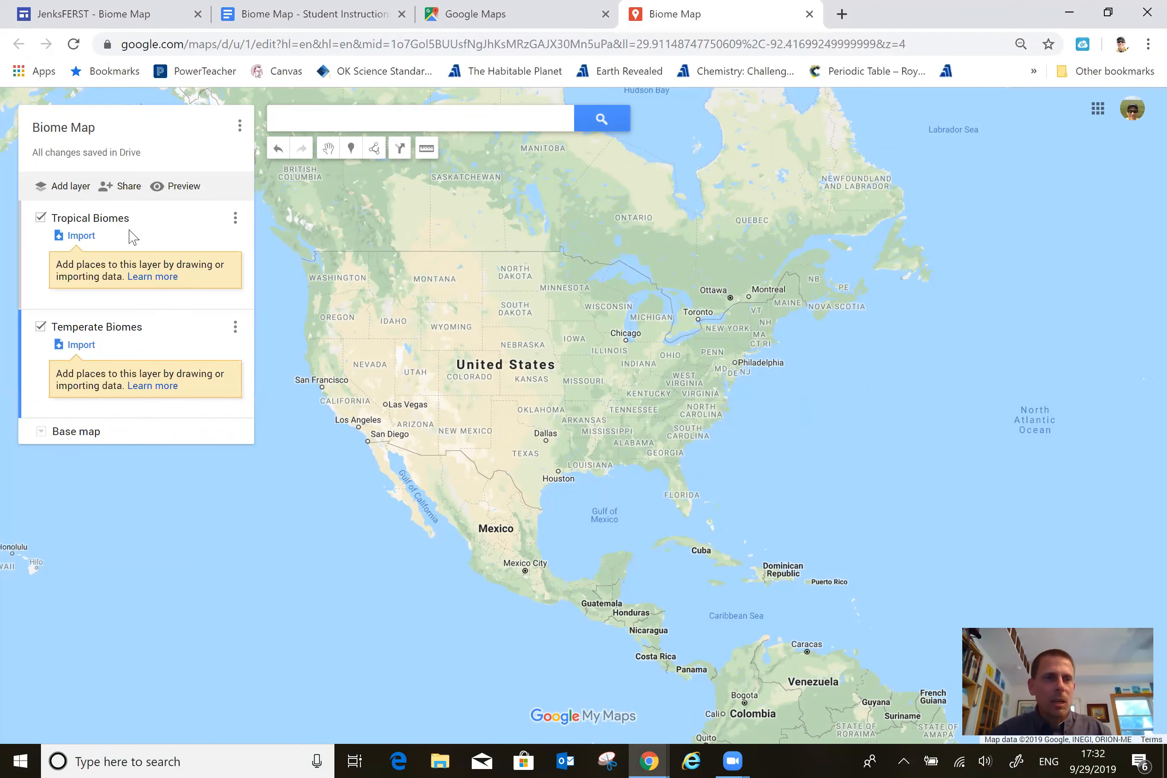
Add a third layer to the map and name it "Other Biomes".
click(64, 189)
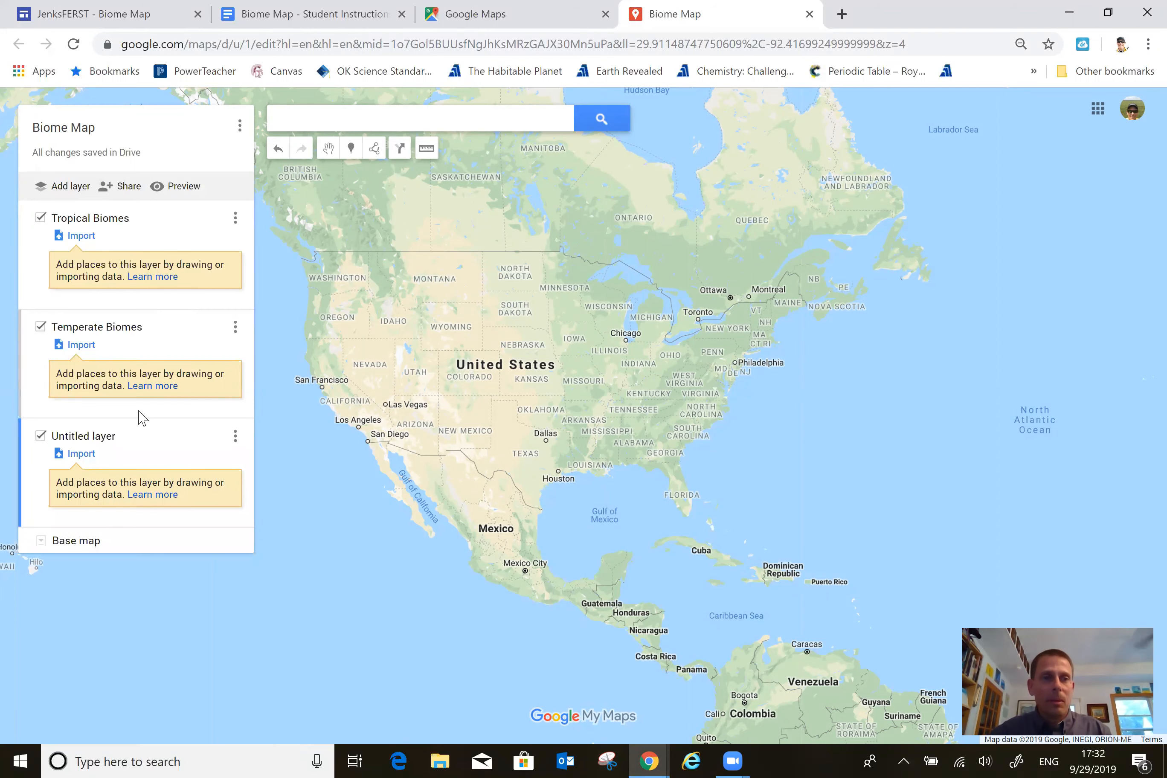
click(83, 436)
text(Othe)
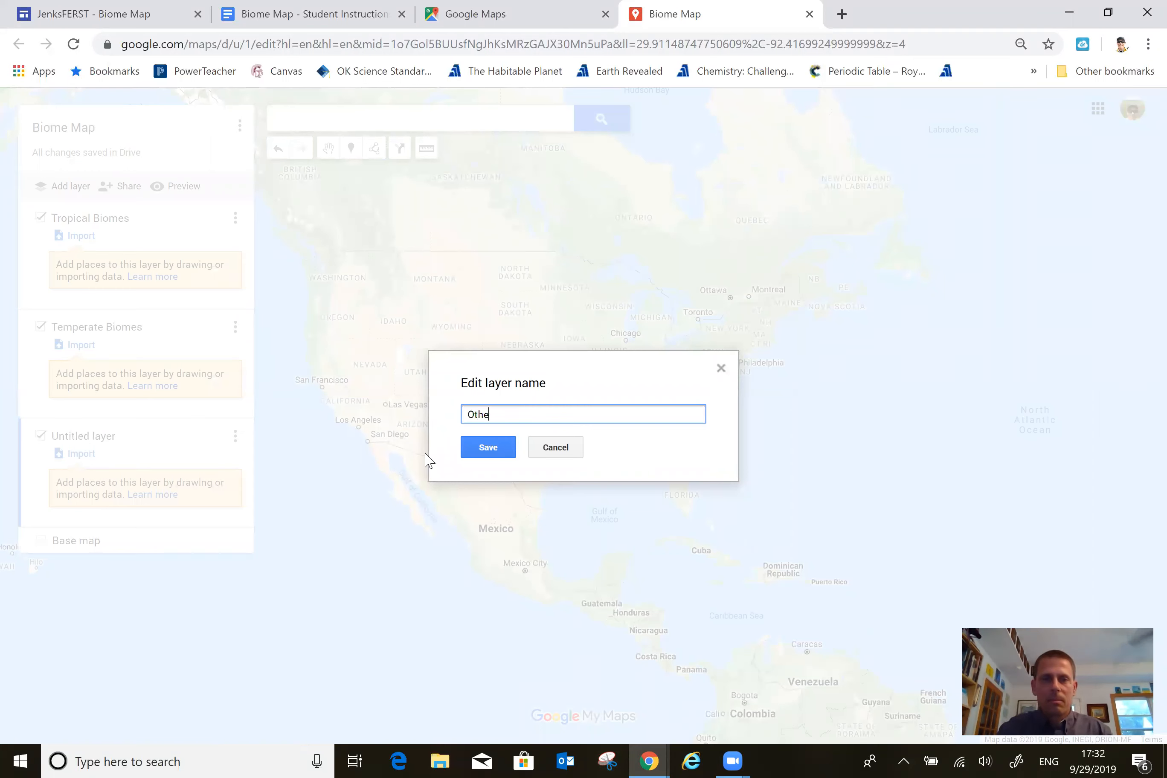
text(r Biomes)
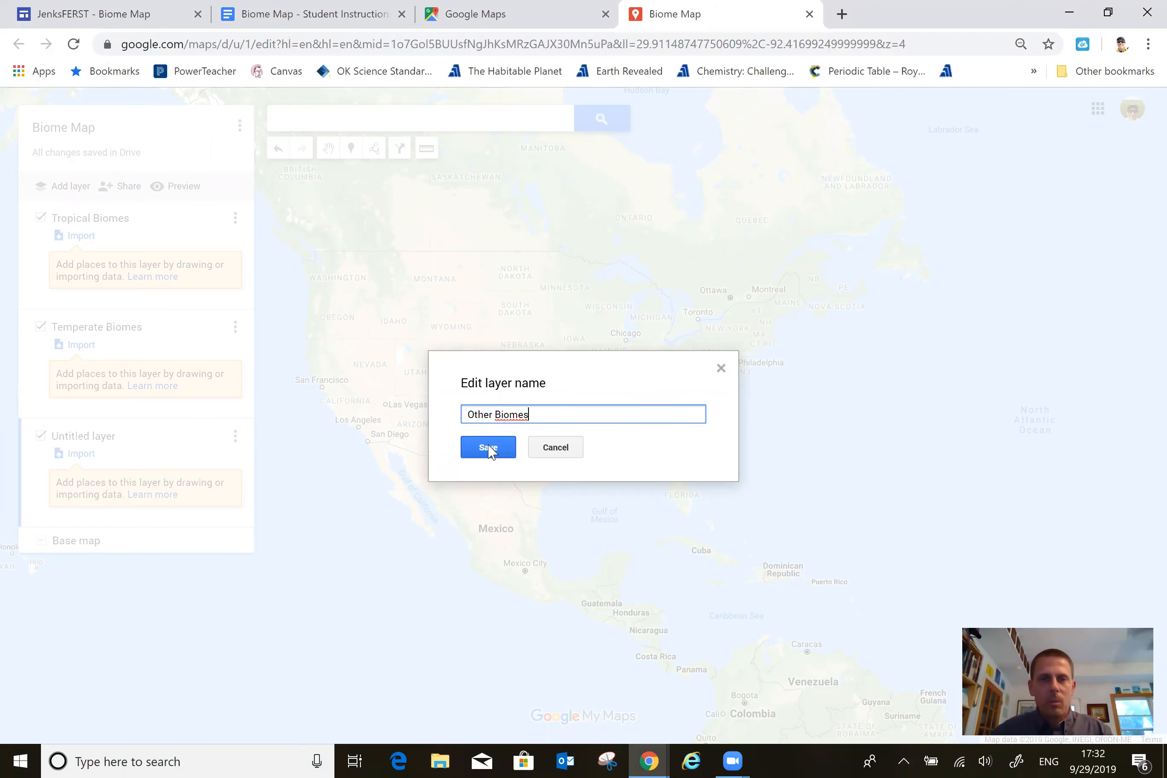
click(487, 448)
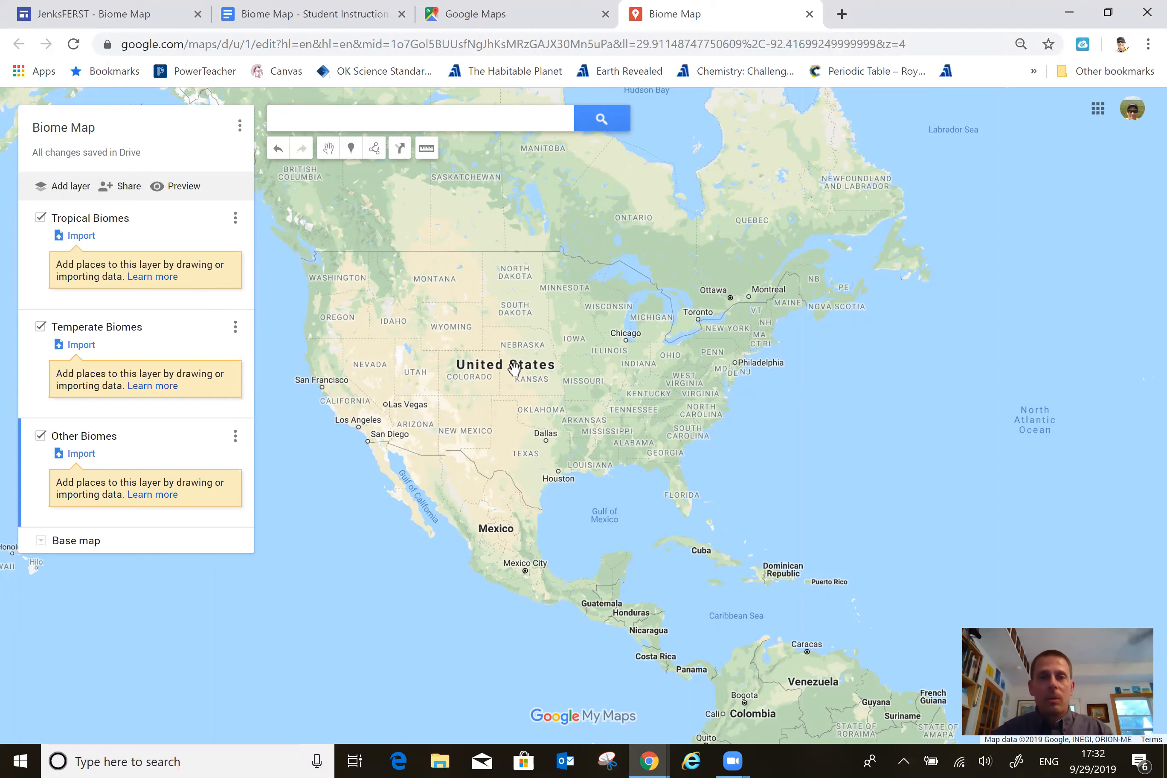
Make Tropical Biomes the active layer and start the Add line or shape tool with South America in view.
drag(554, 412, 518, 202)
drag(413, 253, 378, 226)
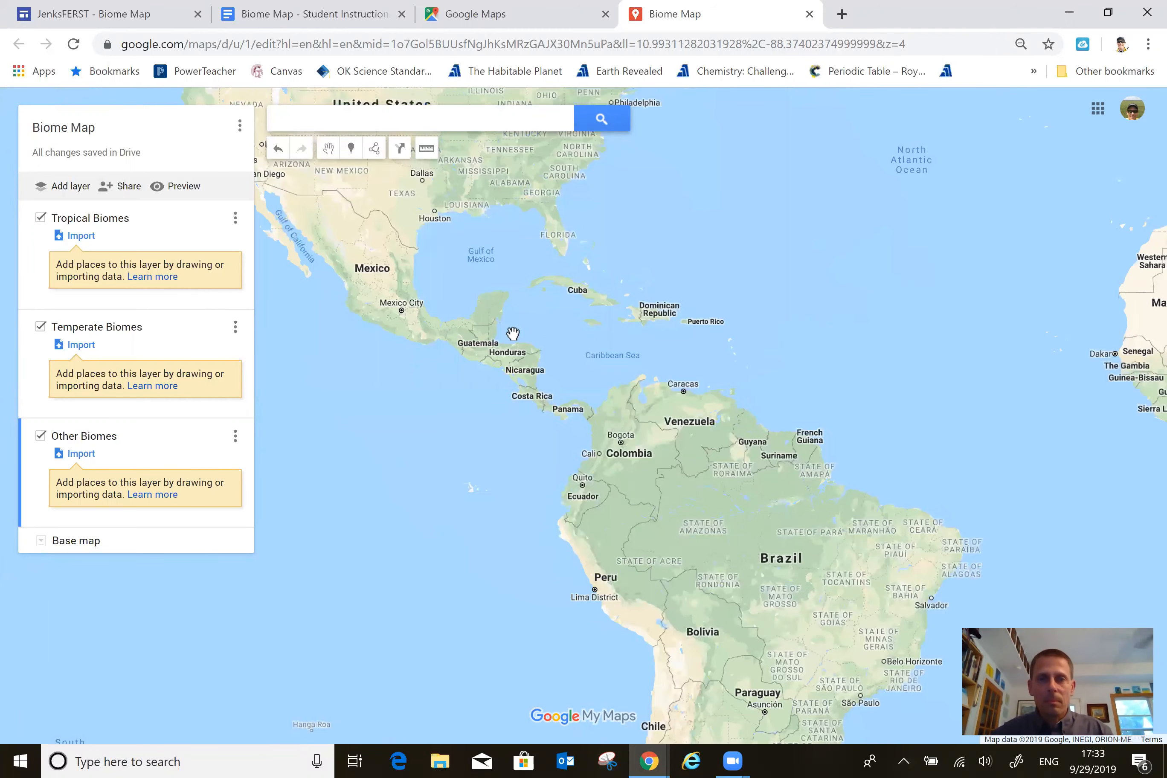
drag(546, 359, 535, 287)
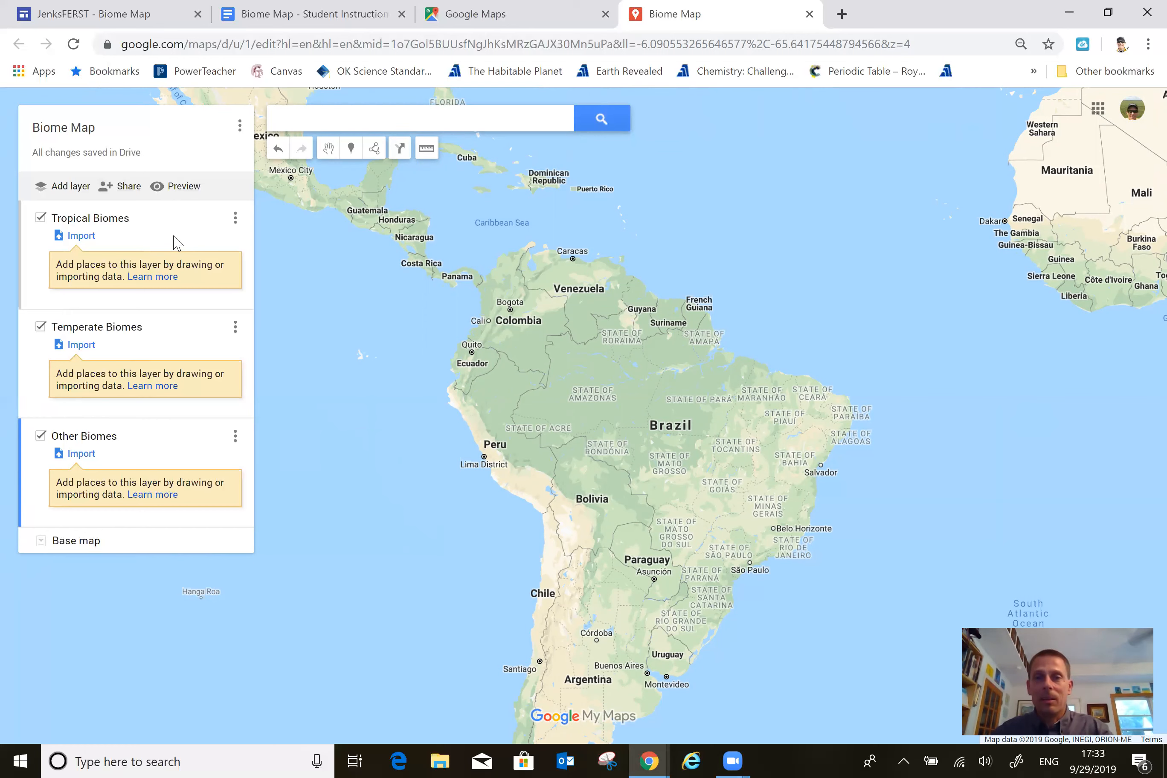
click(31, 258)
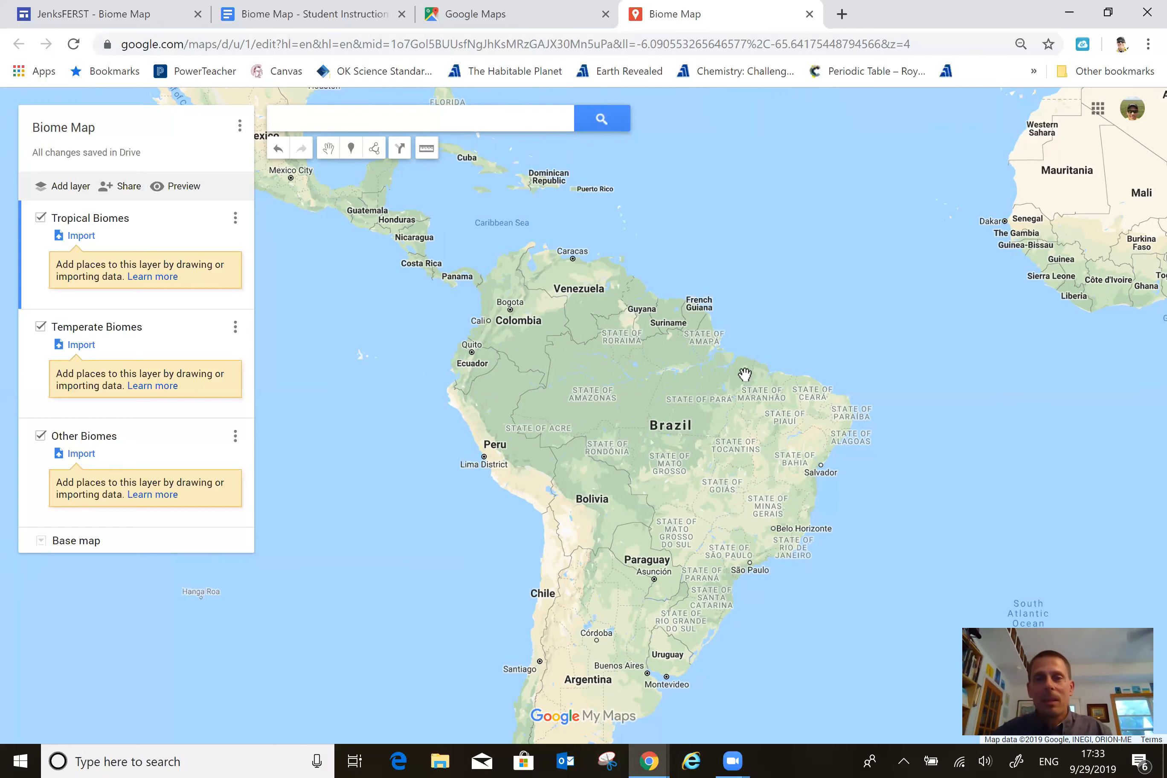
click(374, 151)
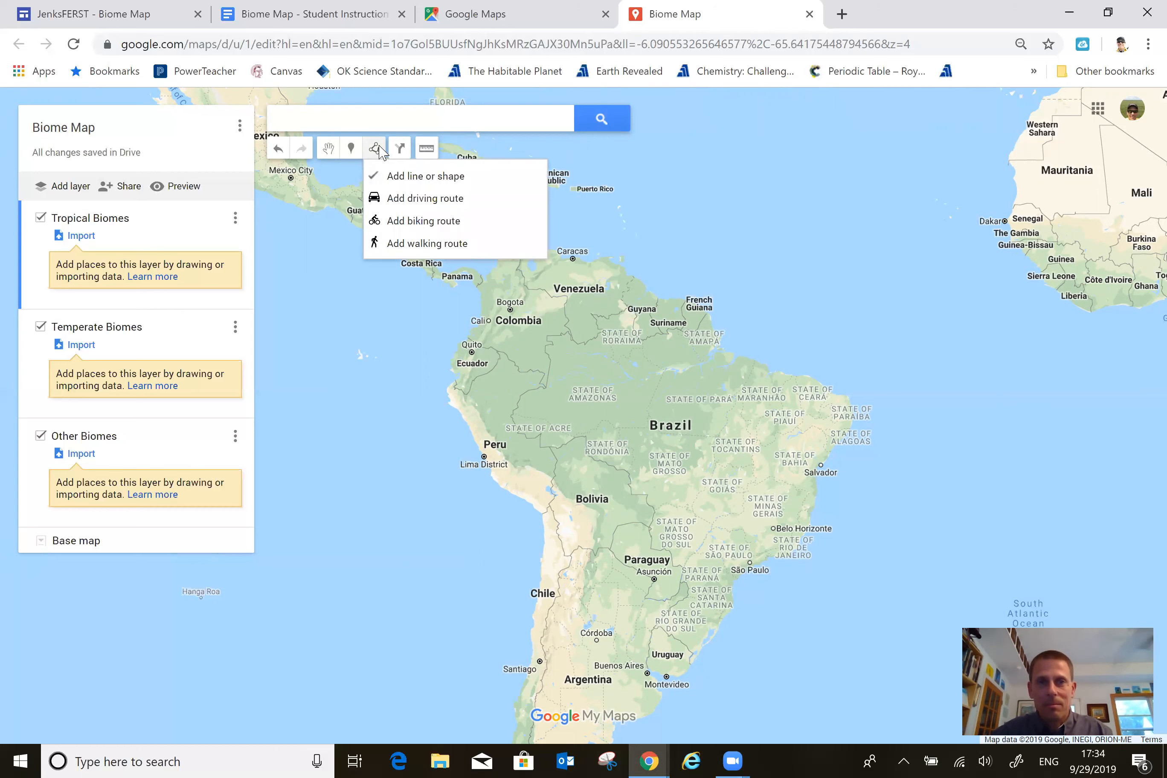
click(402, 175)
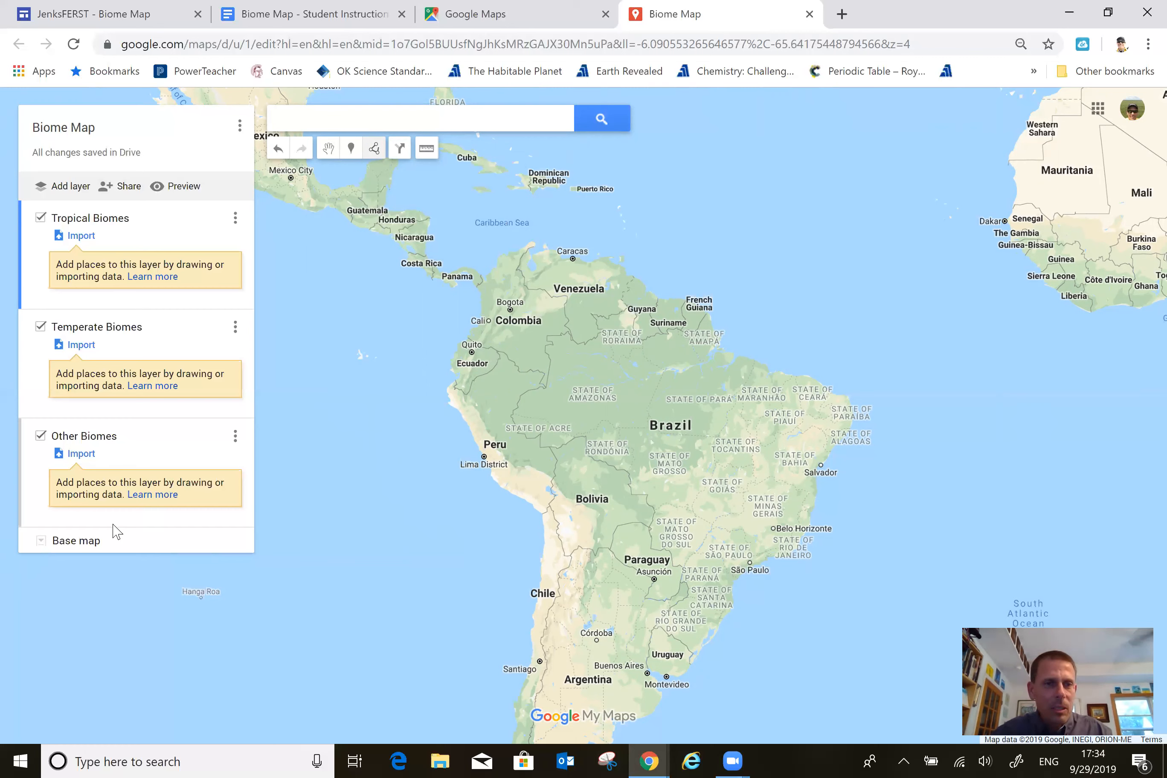
Change the base map to Satellite and show northern South America more closely.
click(42, 542)
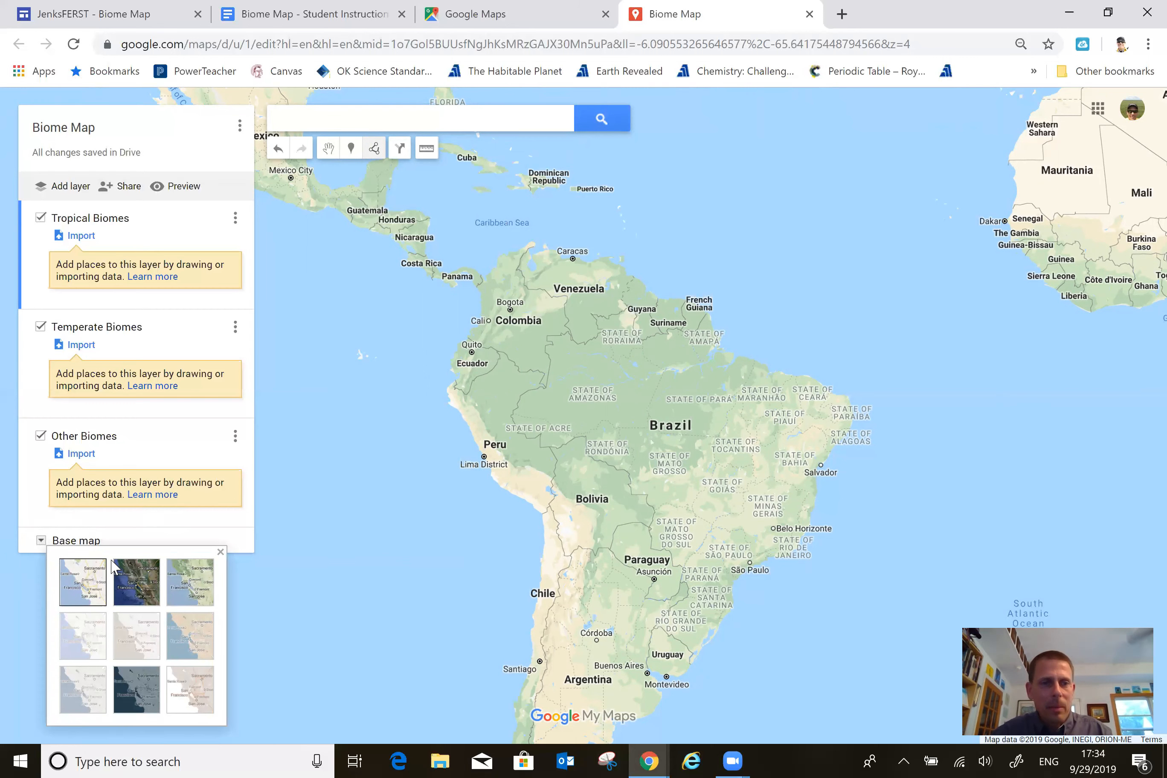
click(138, 584)
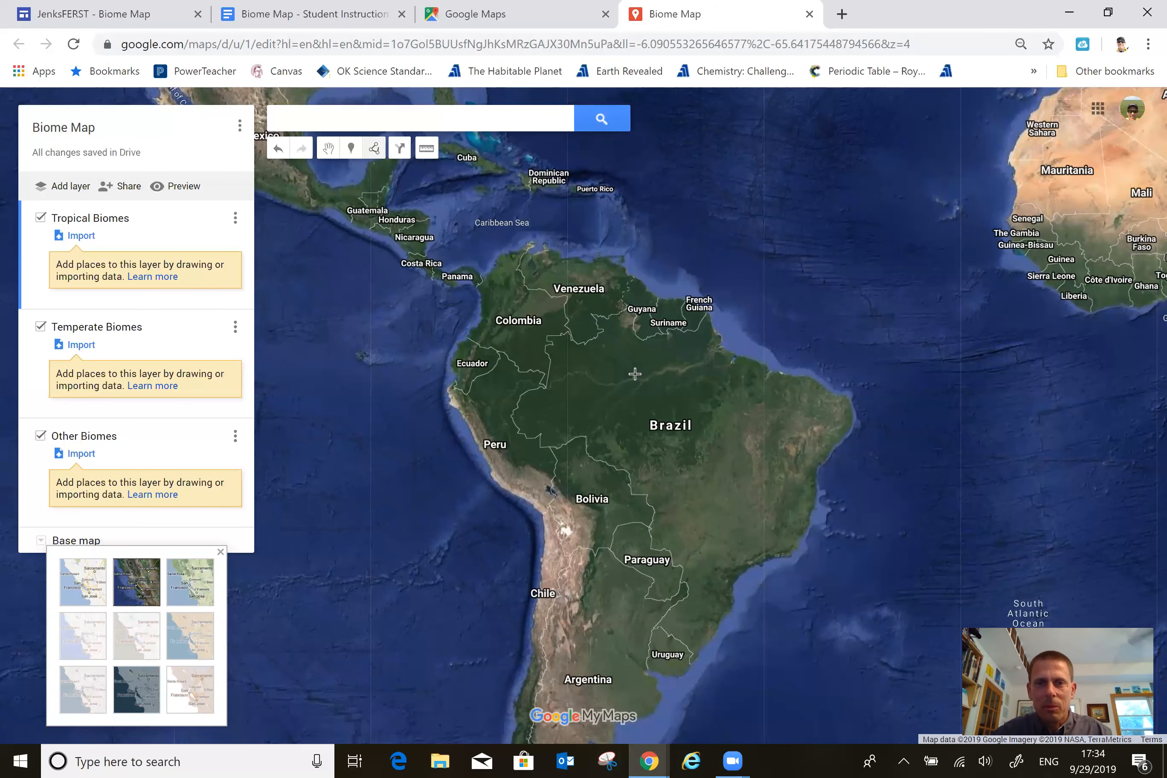
scroll(635, 374, up, 1)
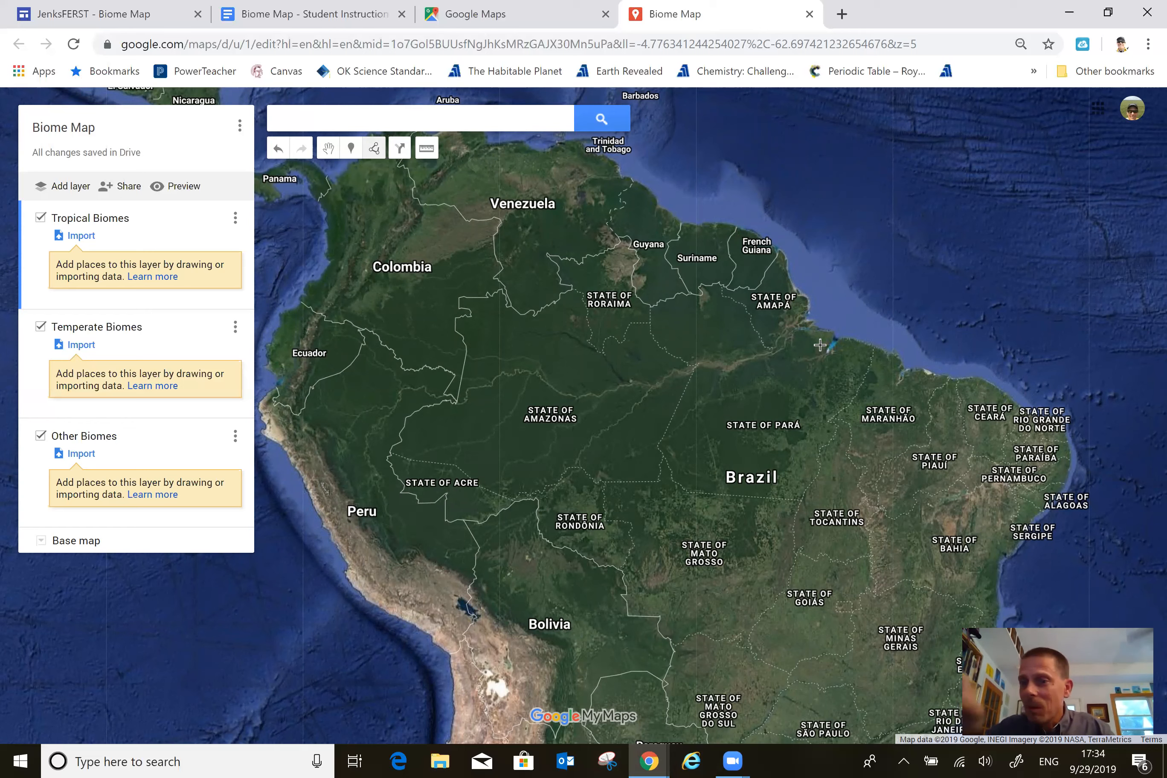
Outline the Amazon rainforest across northern South America as a closed polygon of about 1.86 million sq mi in Tropical Biomes.
click(818, 335)
click(820, 359)
click(818, 404)
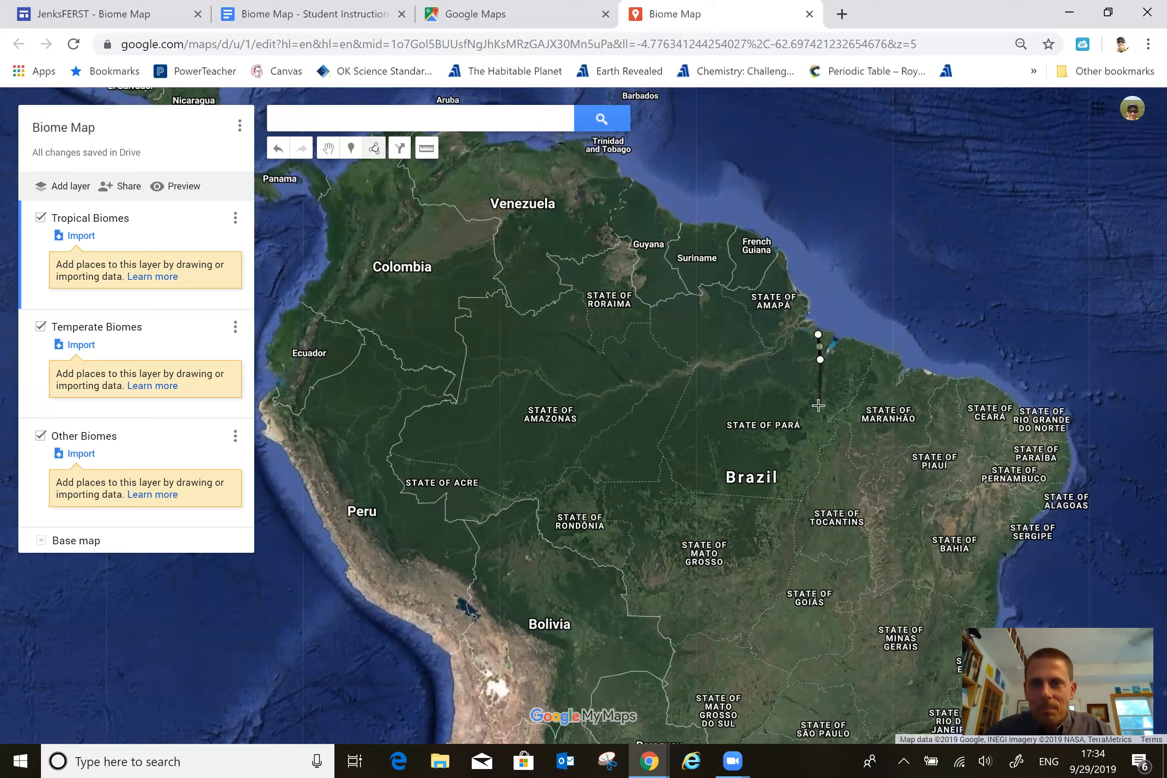
click(789, 439)
click(726, 494)
click(674, 490)
click(606, 488)
click(574, 485)
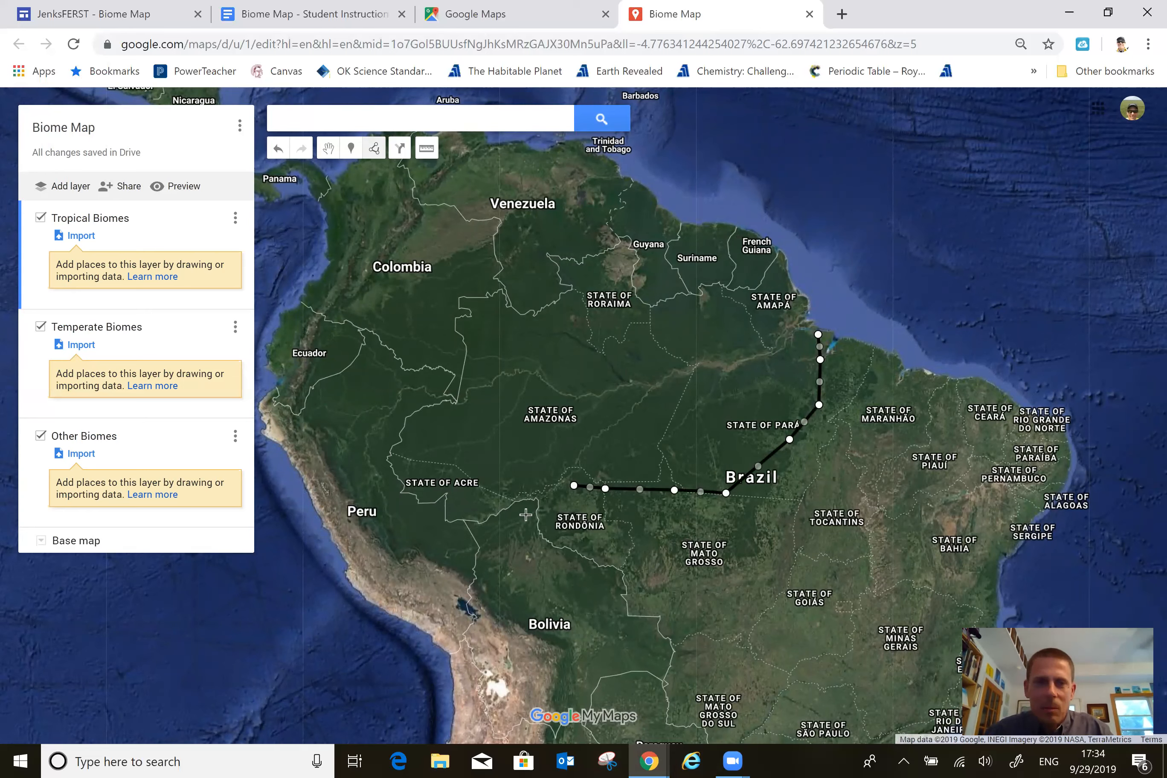
click(507, 545)
click(463, 568)
click(423, 540)
click(379, 528)
click(332, 454)
click(304, 405)
click(331, 334)
click(431, 282)
click(495, 241)
click(546, 210)
click(609, 277)
click(646, 292)
click(652, 267)
click(609, 214)
click(633, 186)
click(693, 234)
click(753, 240)
click(789, 282)
click(817, 335)
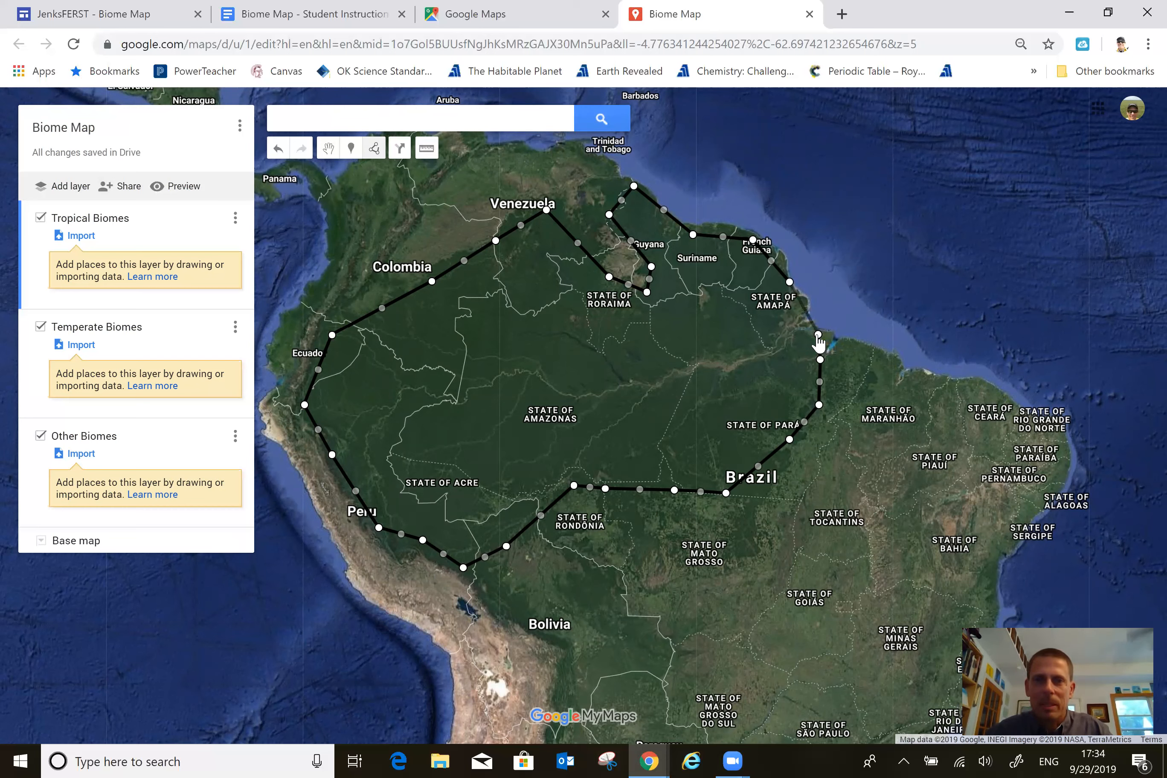
click(818, 335)
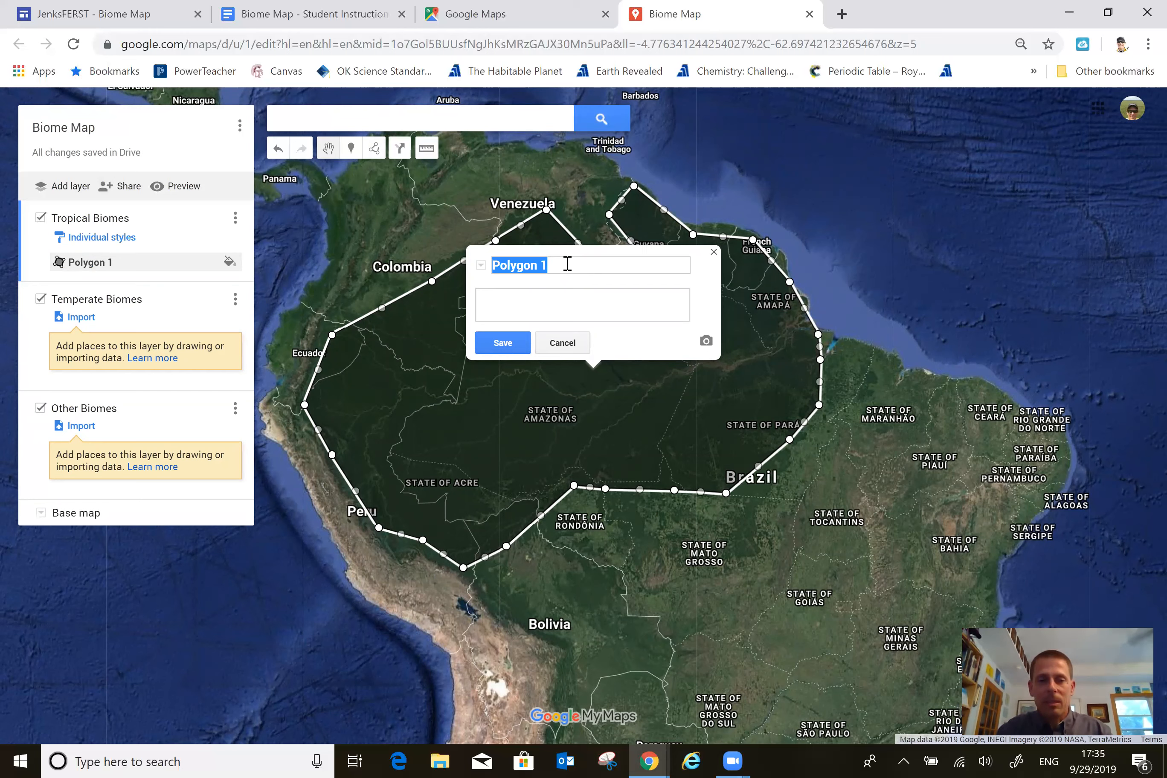
Name the South American polygon "Amazon Rainforest", enter "2 Facts" as its description and save it.
text(Amazon R)
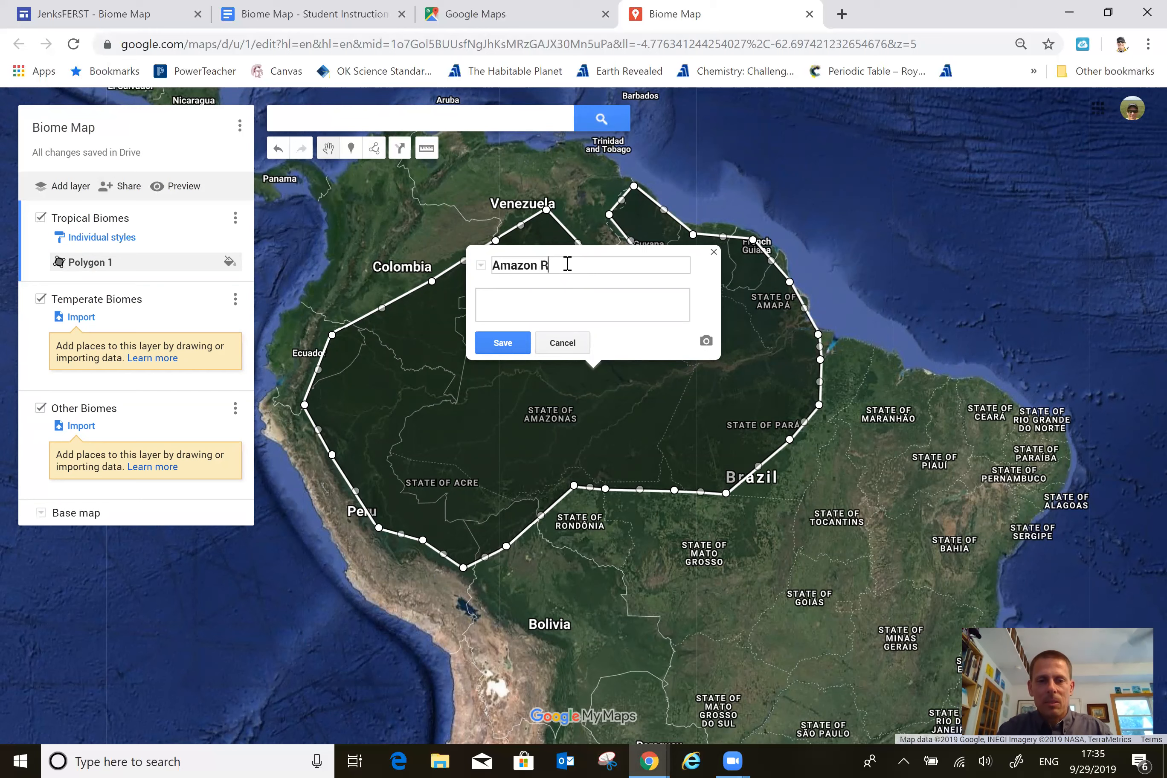
text(ainforest)
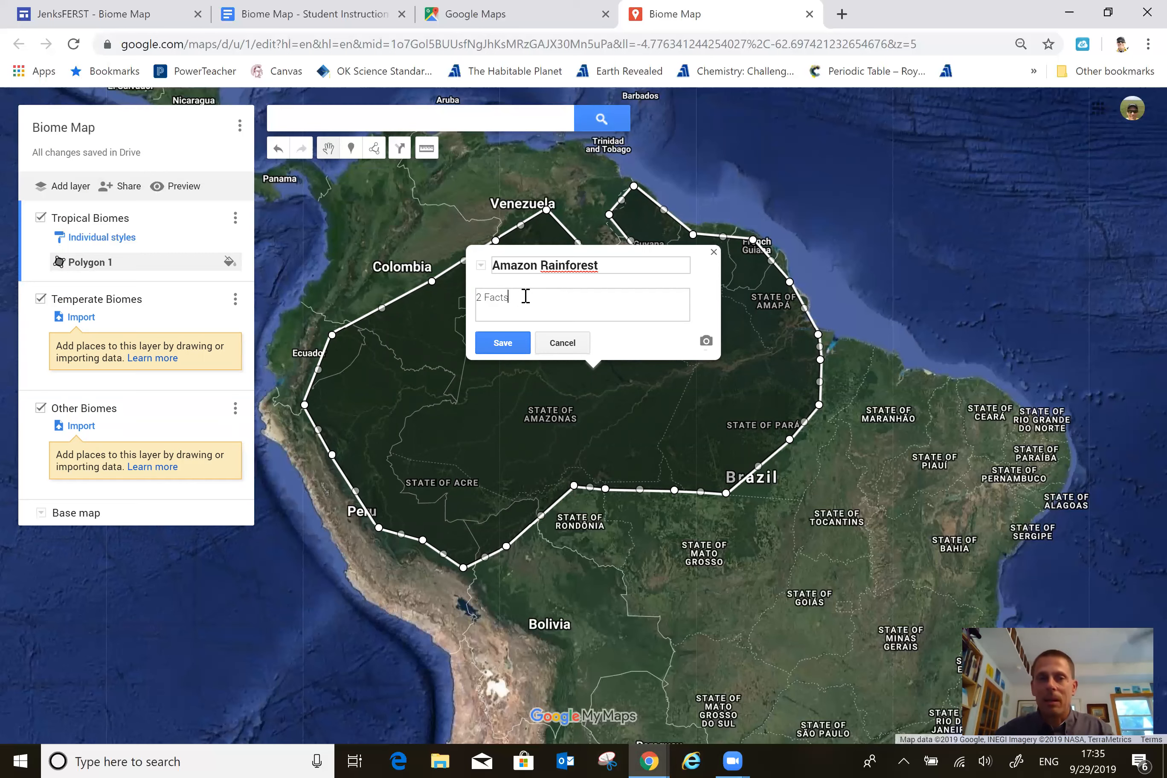
click(503, 343)
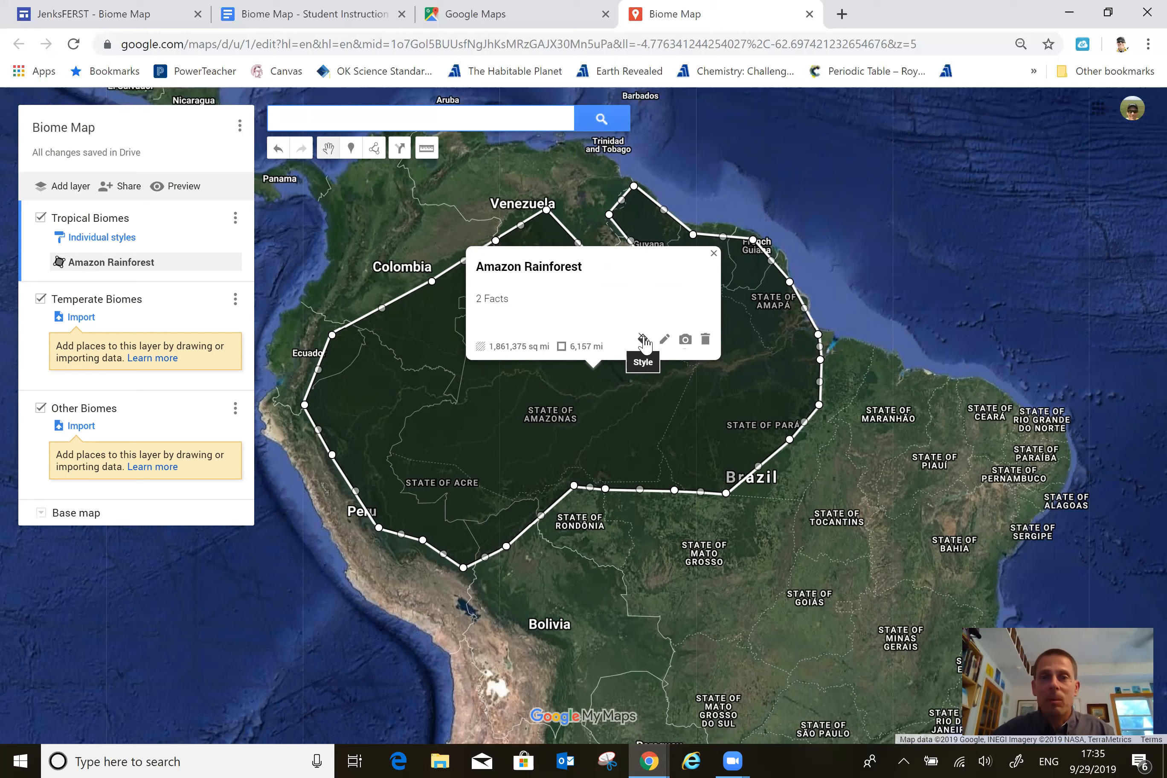
Color the Amazon Rainforest polygon light green and close its info window.
click(643, 340)
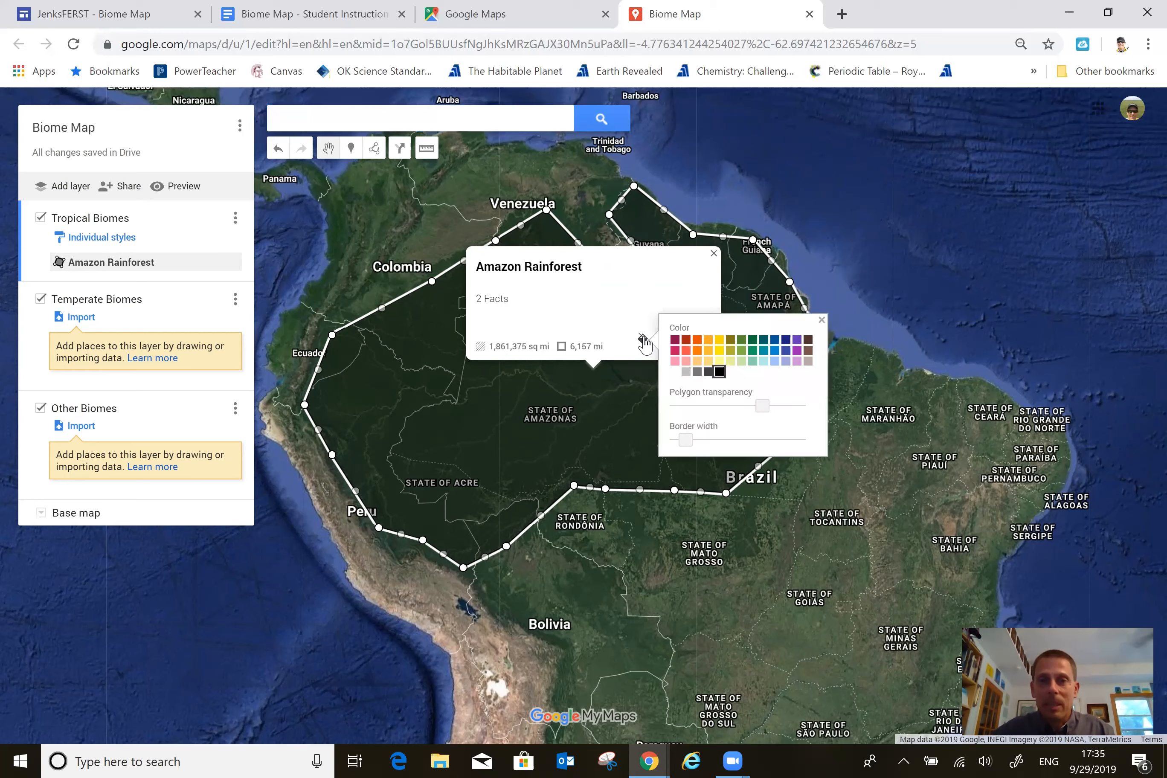
click(745, 357)
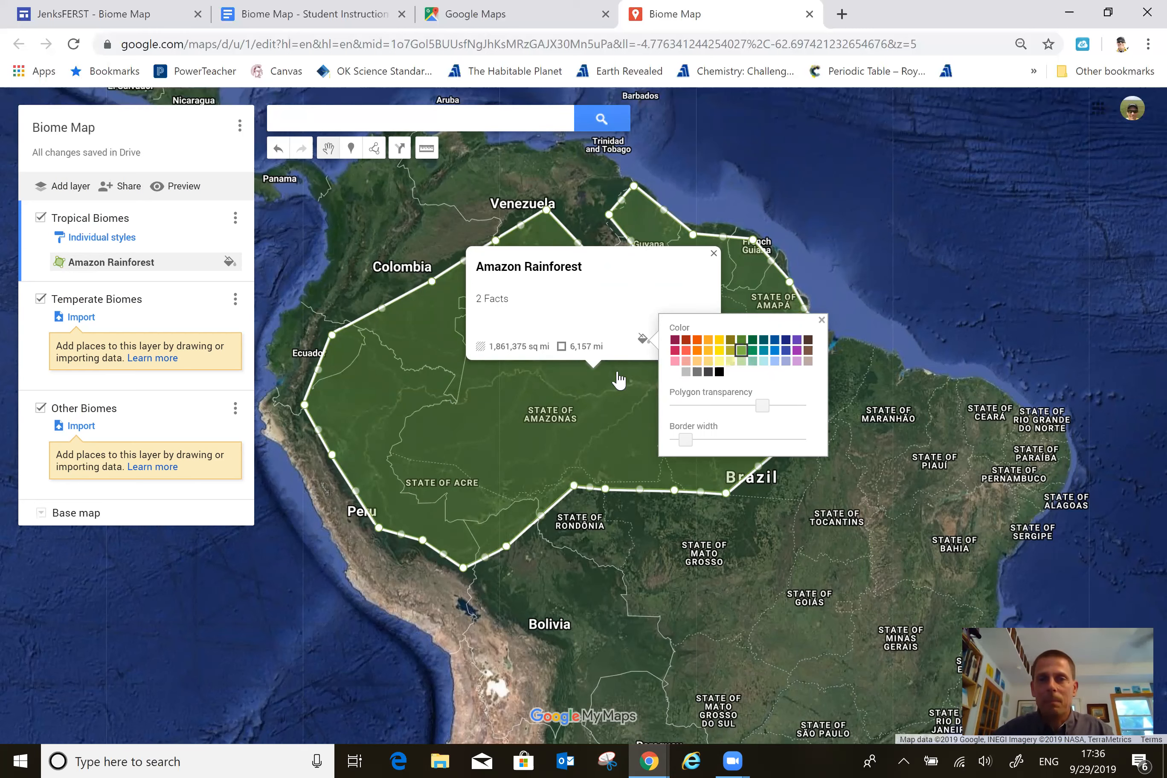
click(714, 253)
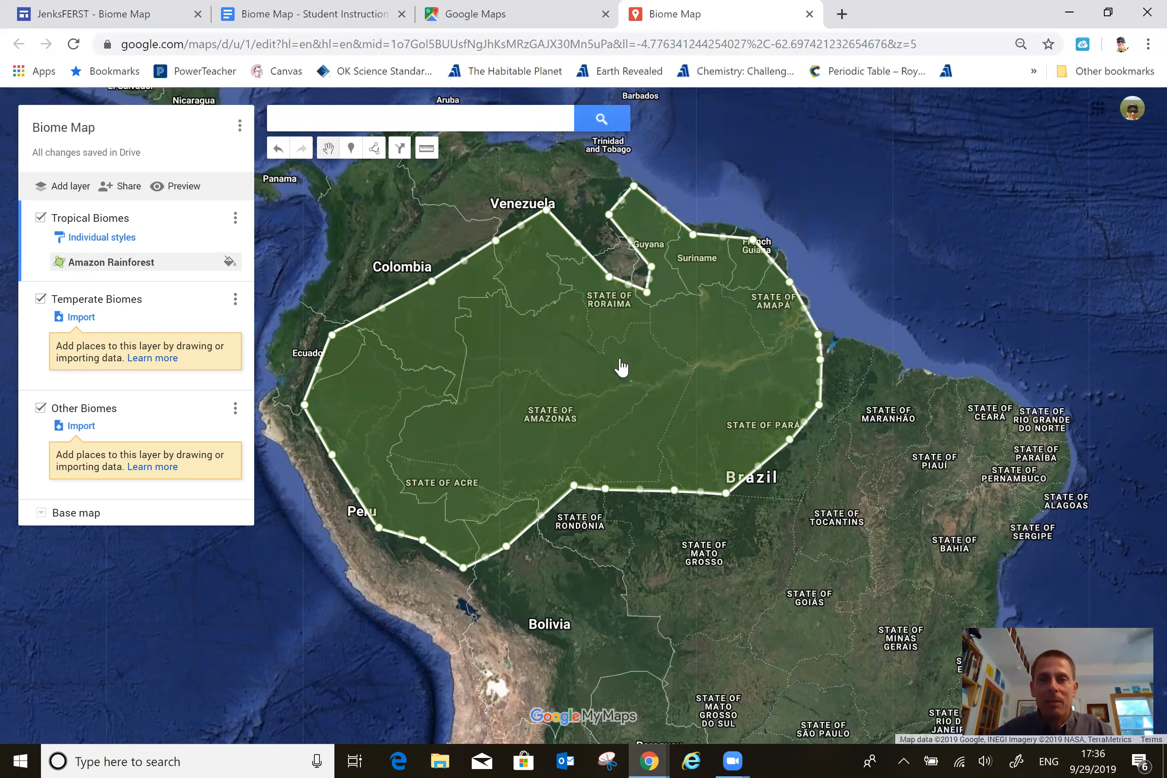
Label the features of the Tropical Biomes layer by name and close the layer's style settings.
click(101, 238)
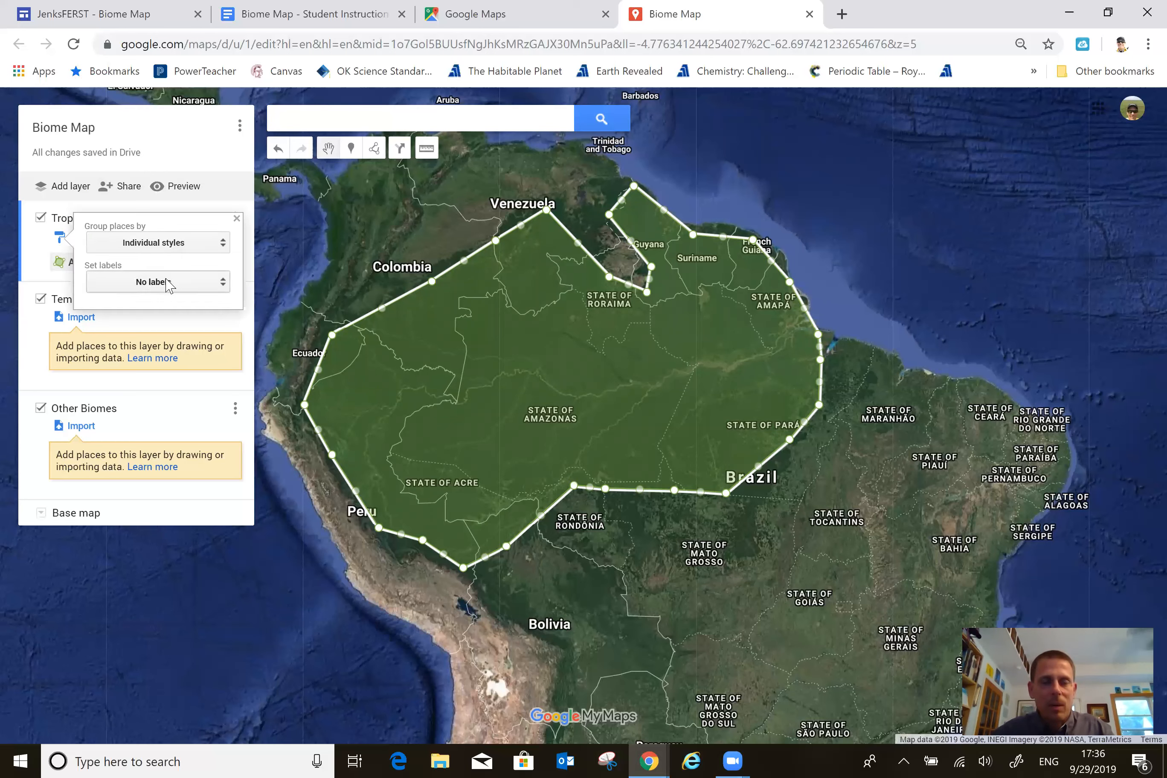
click(223, 286)
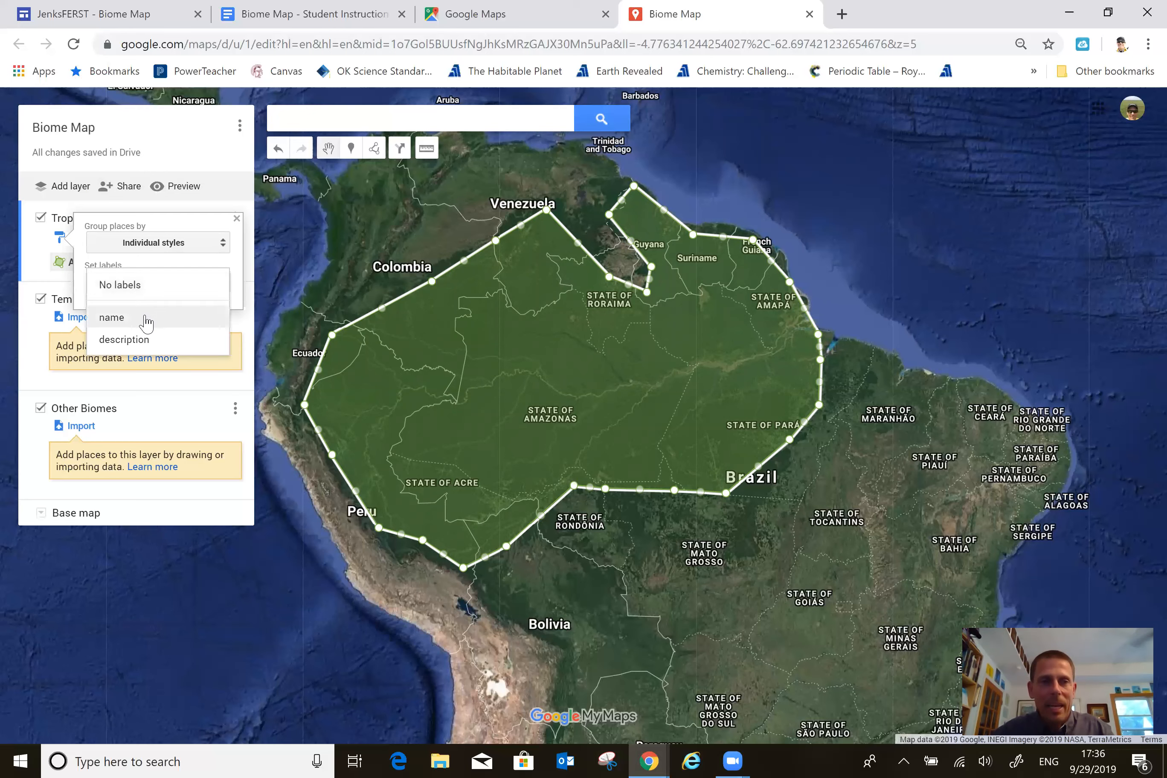
click(148, 318)
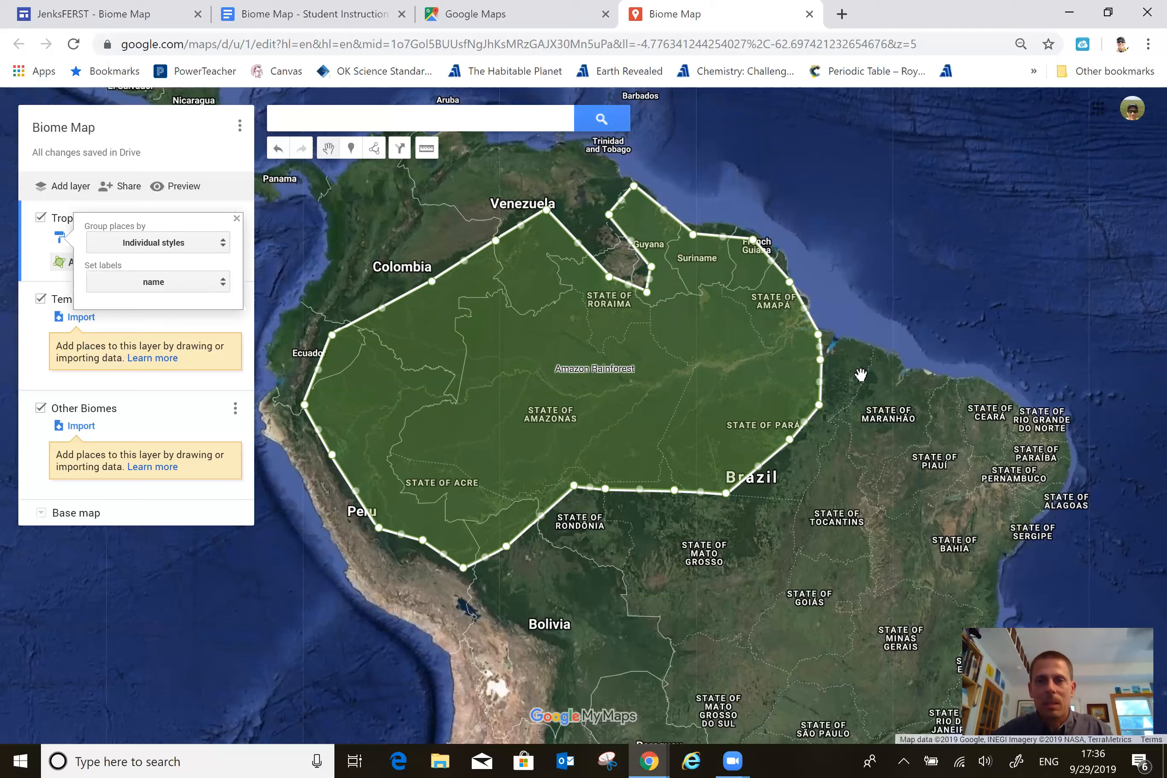
scroll(861, 374, down, 2)
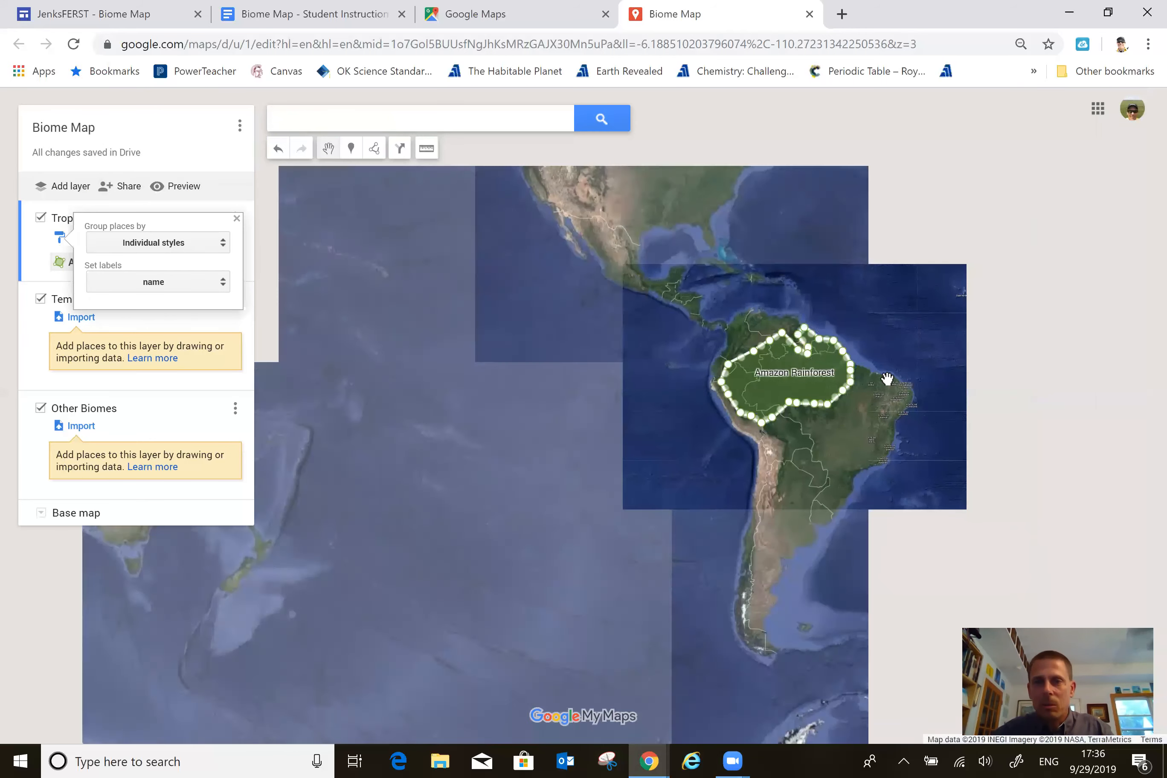
click(887, 379)
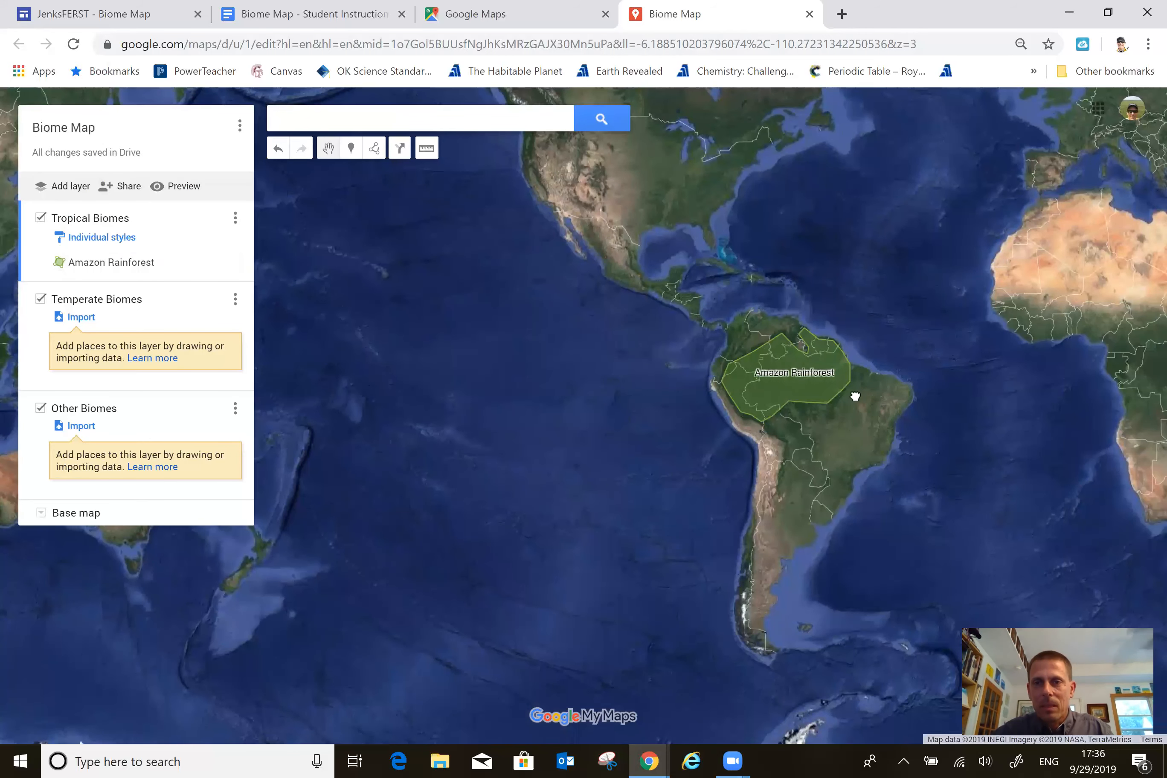
Outline the Congo rainforest from coastal Gabon to eastern Democratic Republic of the Congo as a closed polygon of about 609,000 sq mi.
drag(746, 408, 700, 407)
drag(443, 378, 398, 372)
drag(562, 363, 521, 373)
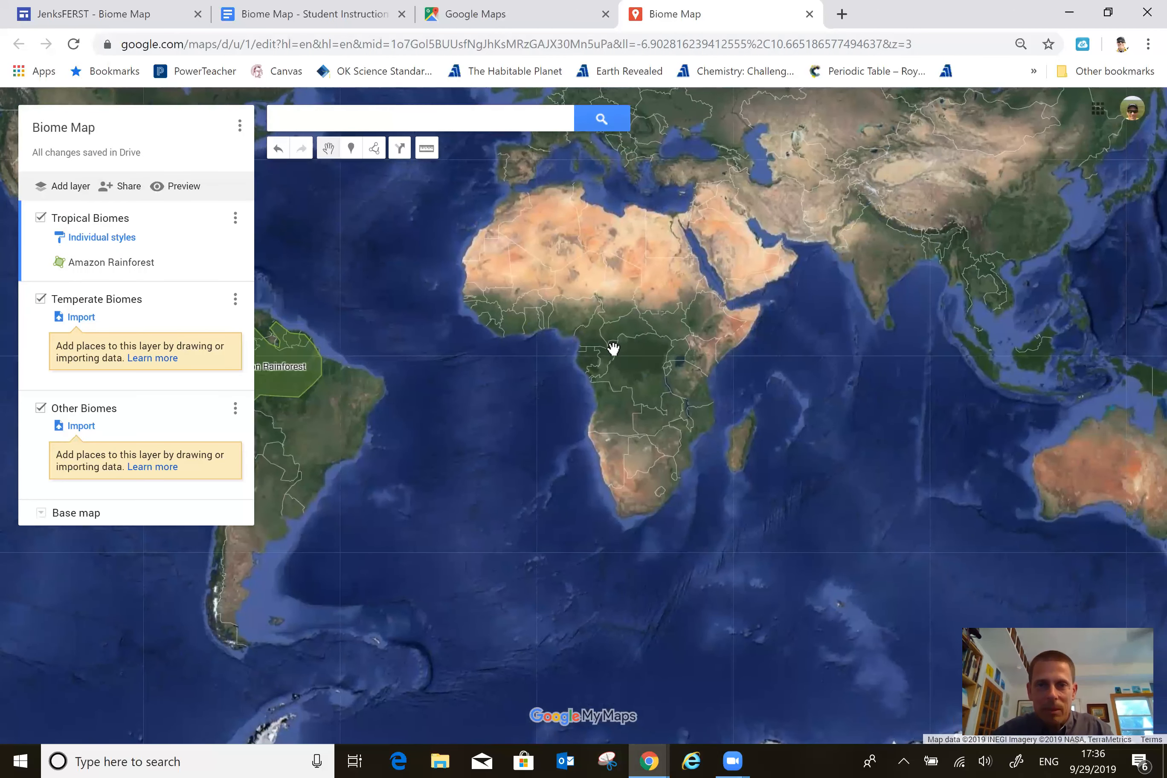
scroll(613, 347, up, 3)
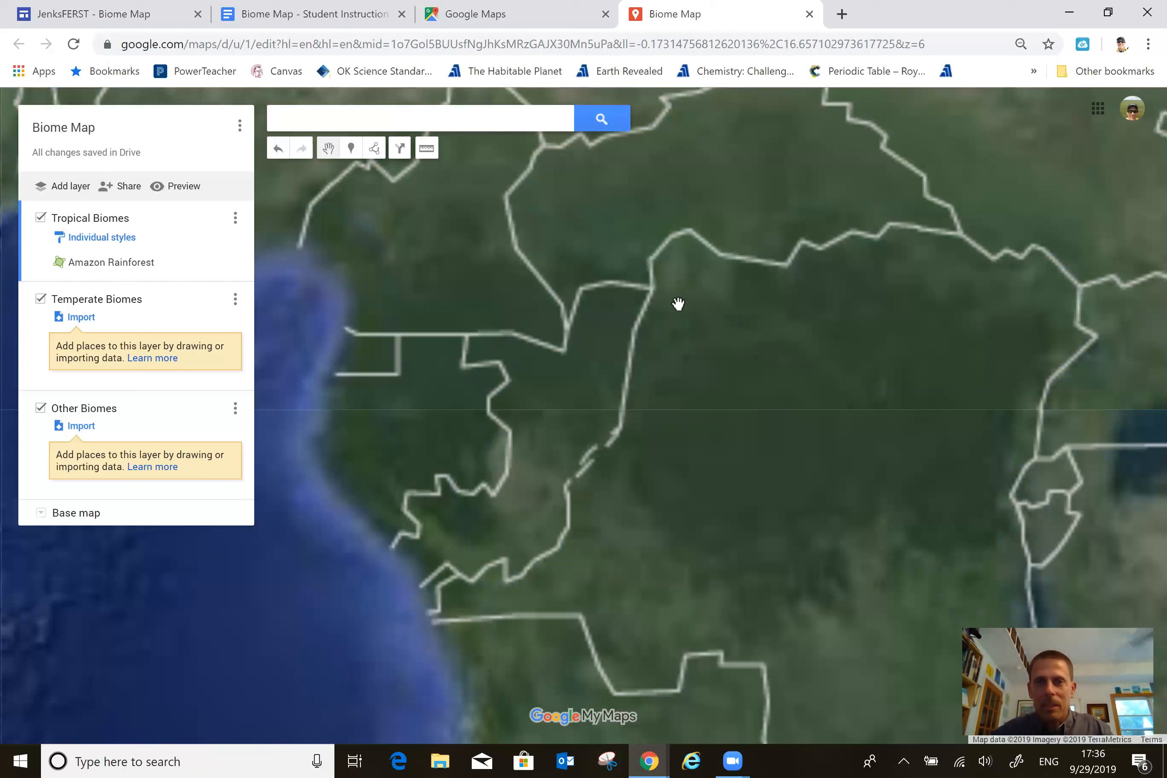
click(374, 148)
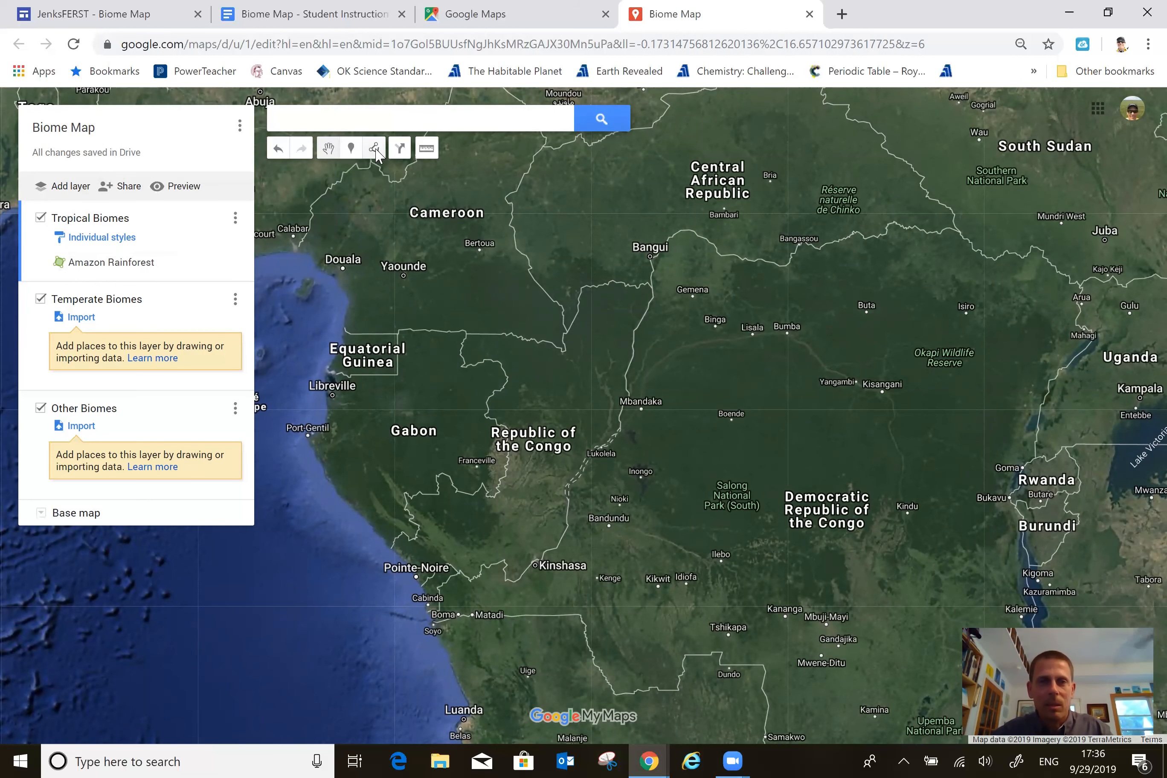
click(352, 300)
click(407, 251)
click(505, 266)
click(641, 270)
click(665, 307)
click(737, 314)
click(737, 287)
click(881, 273)
click(950, 303)
click(1046, 335)
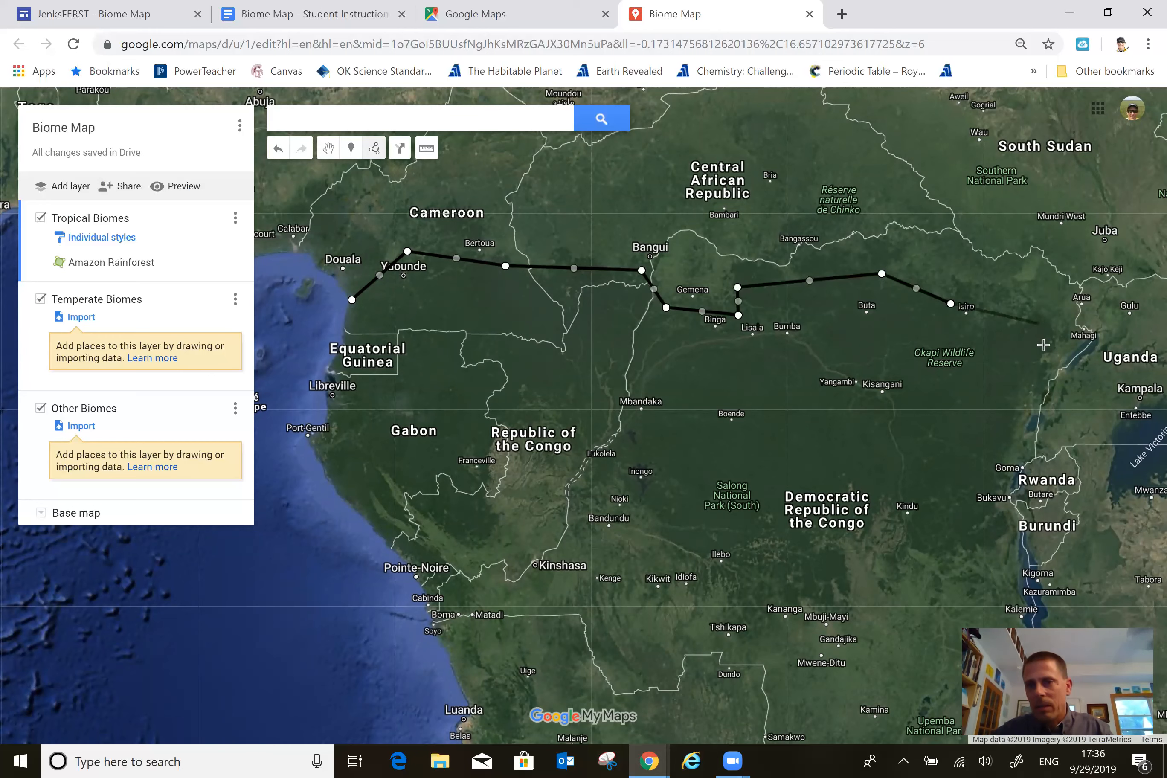
click(1011, 438)
click(1000, 517)
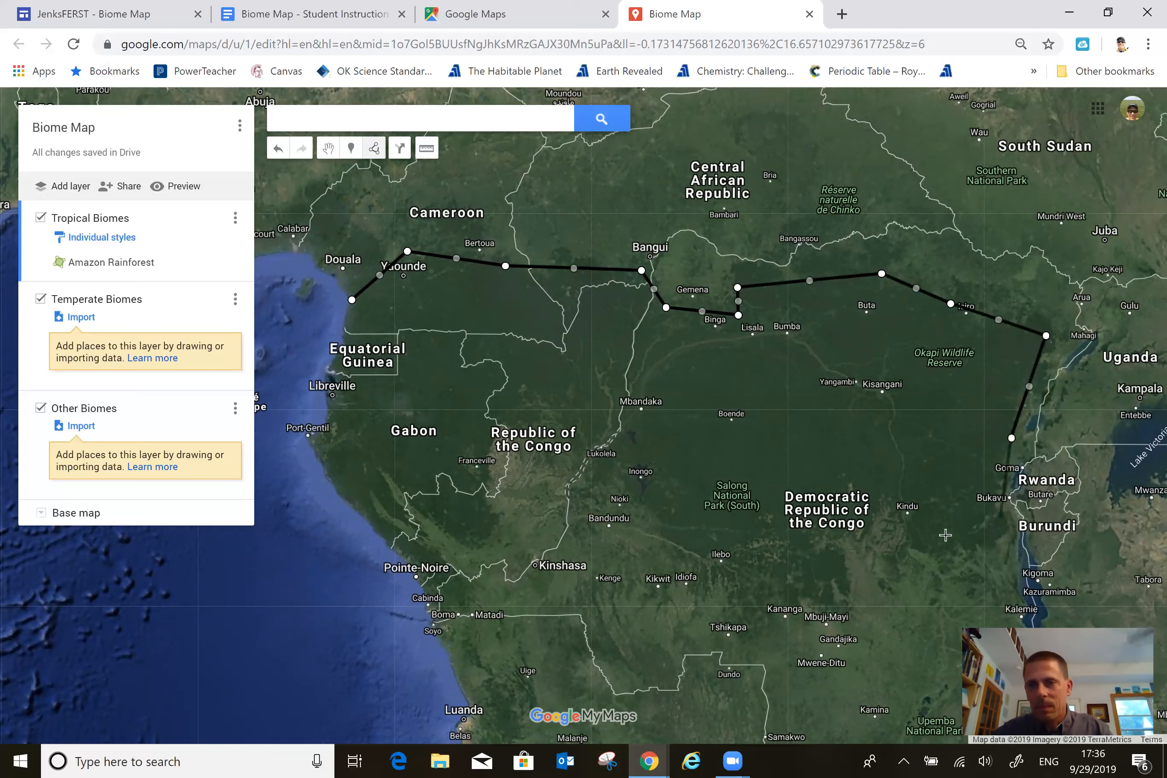
click(909, 537)
click(868, 495)
click(814, 526)
click(833, 582)
click(750, 594)
click(658, 524)
click(616, 466)
click(503, 423)
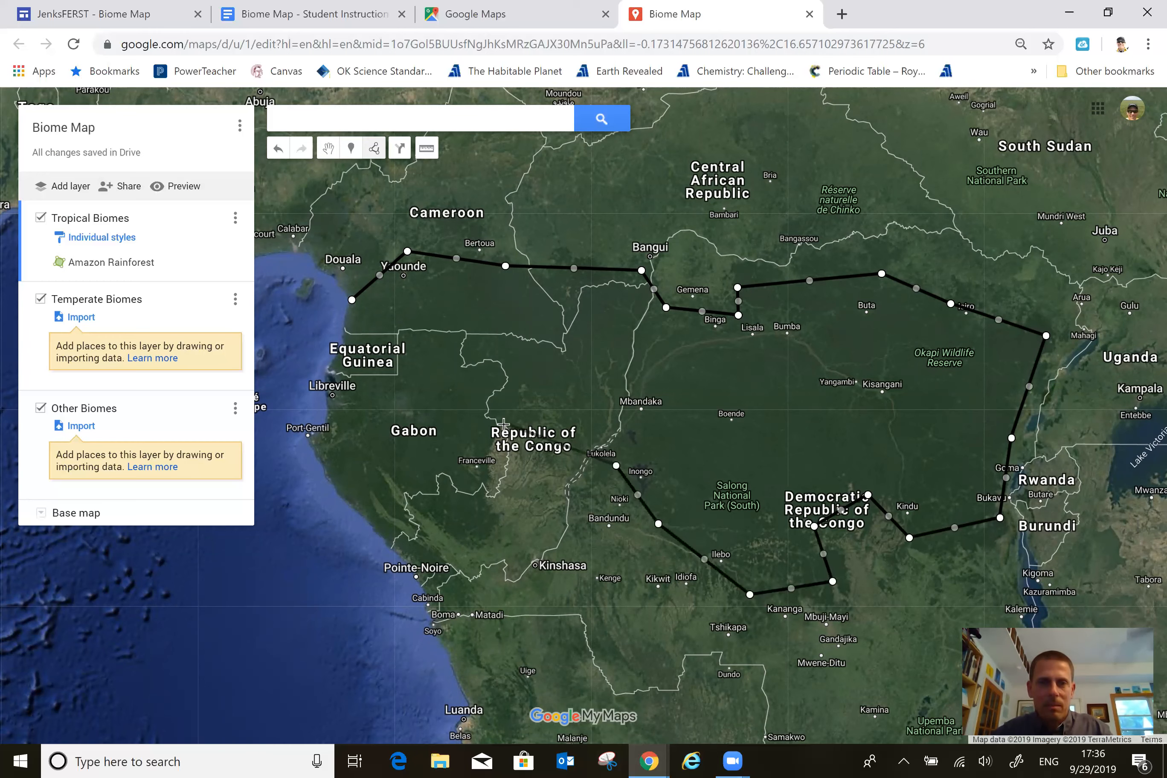
click(492, 523)
click(436, 520)
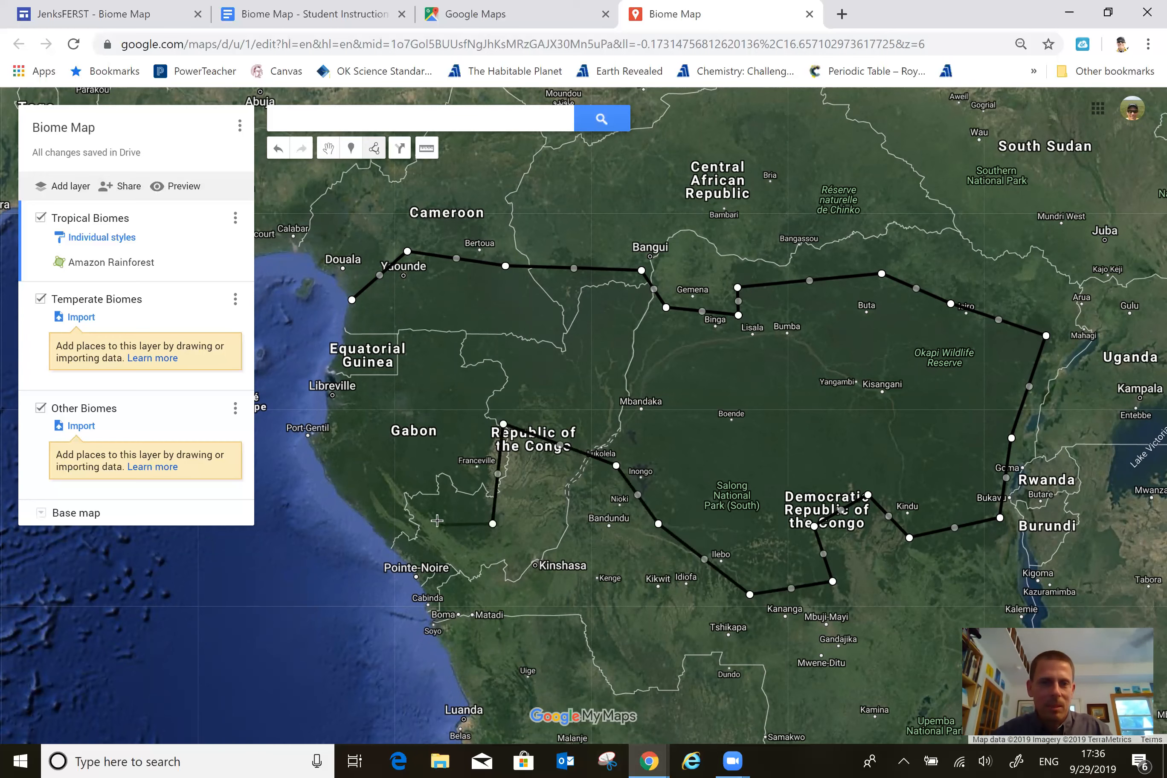
click(389, 472)
click(325, 442)
click(348, 365)
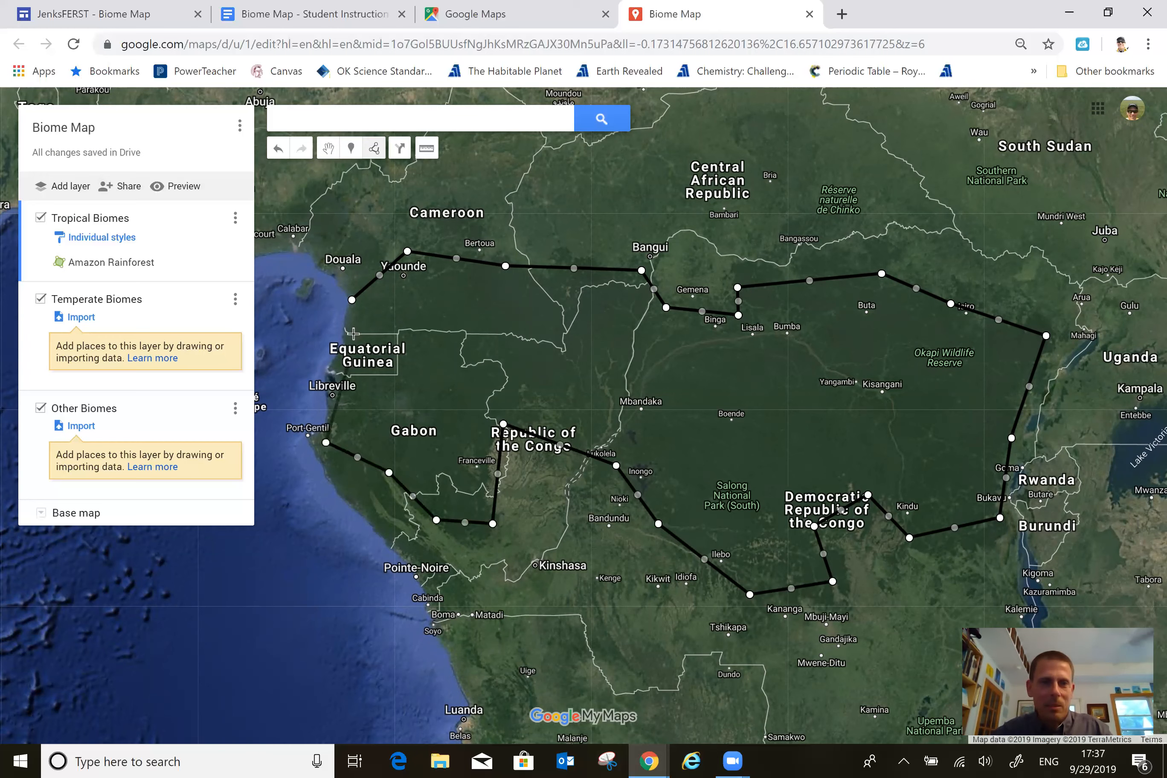
click(352, 300)
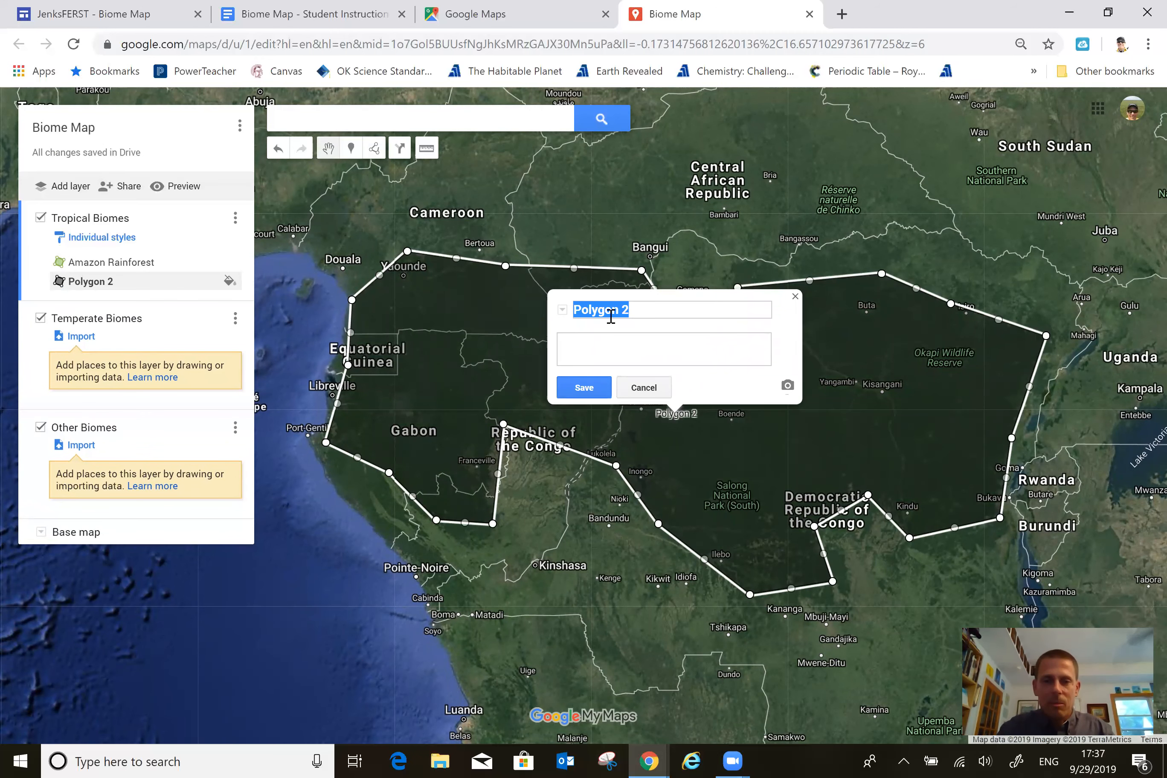
Name the central African polygon "Tropical rainforest - Congo River Basin", enter "2 Facts" as its description and save it.
text(Tropical rainforest - Con)
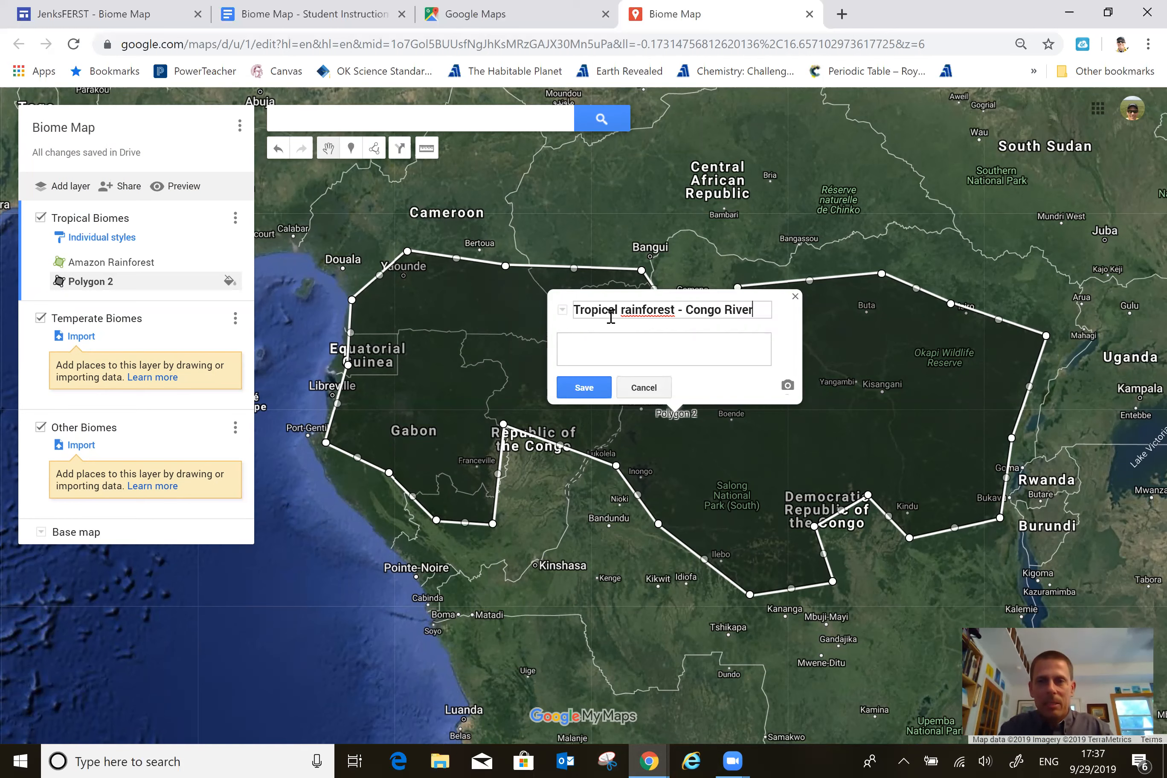
text(River Basin)
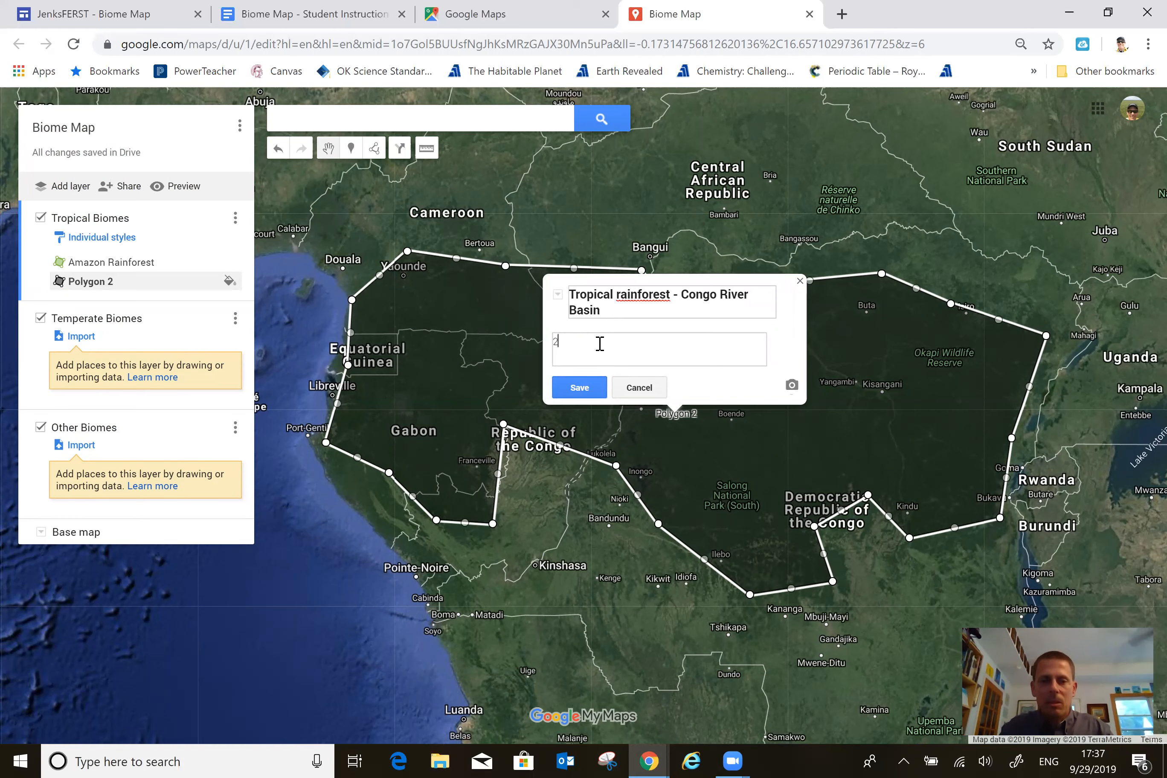
text(ts)
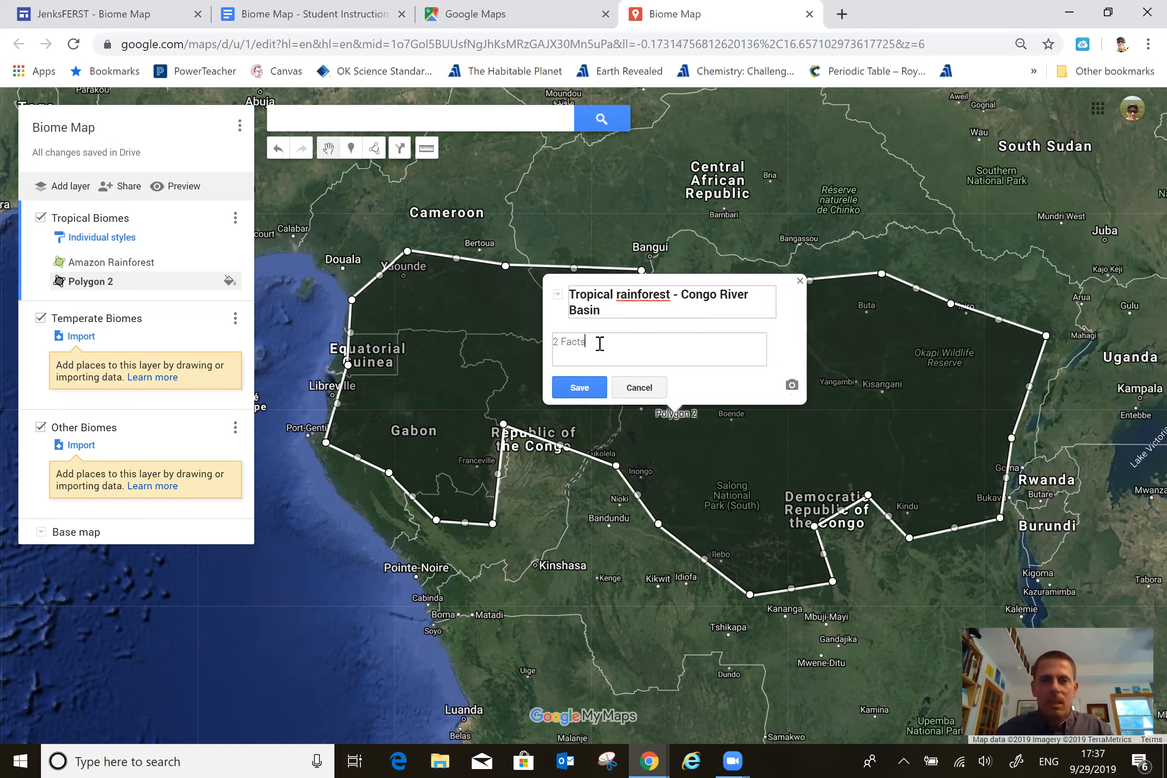
click(582, 389)
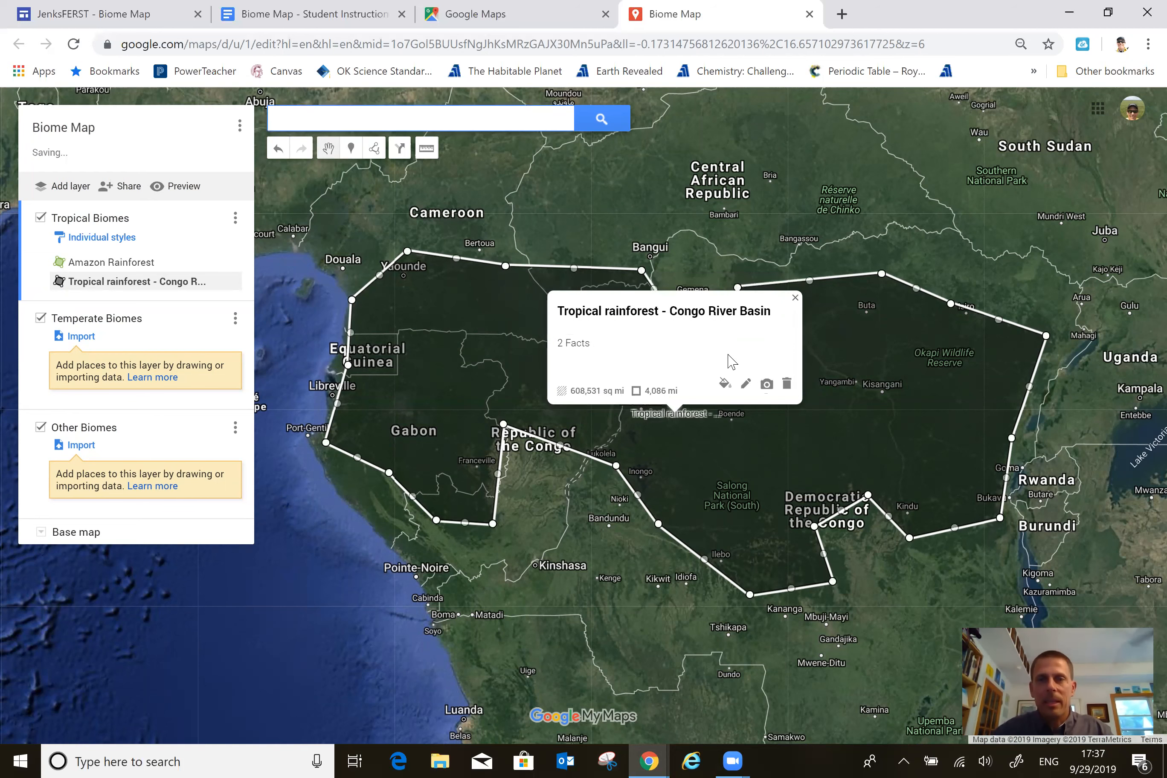
Color the Congo River Basin polygon the same light green as the Amazon Rainforest and close its info window.
click(723, 385)
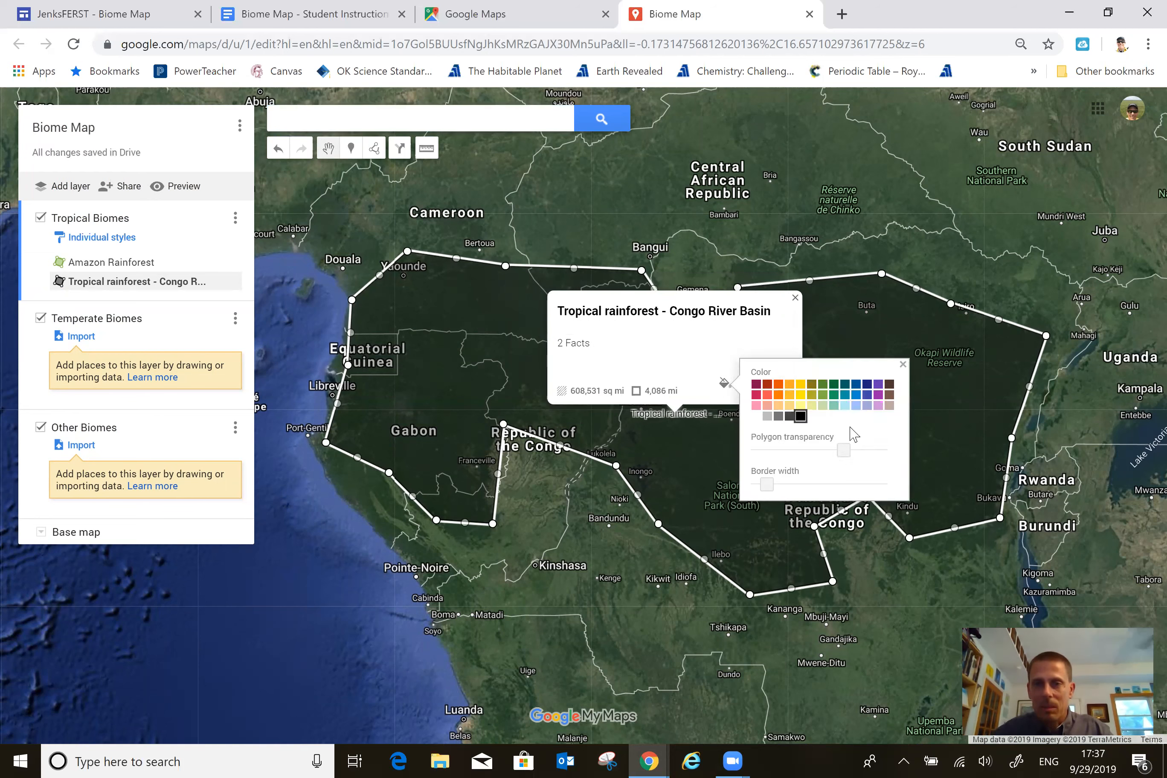
click(822, 396)
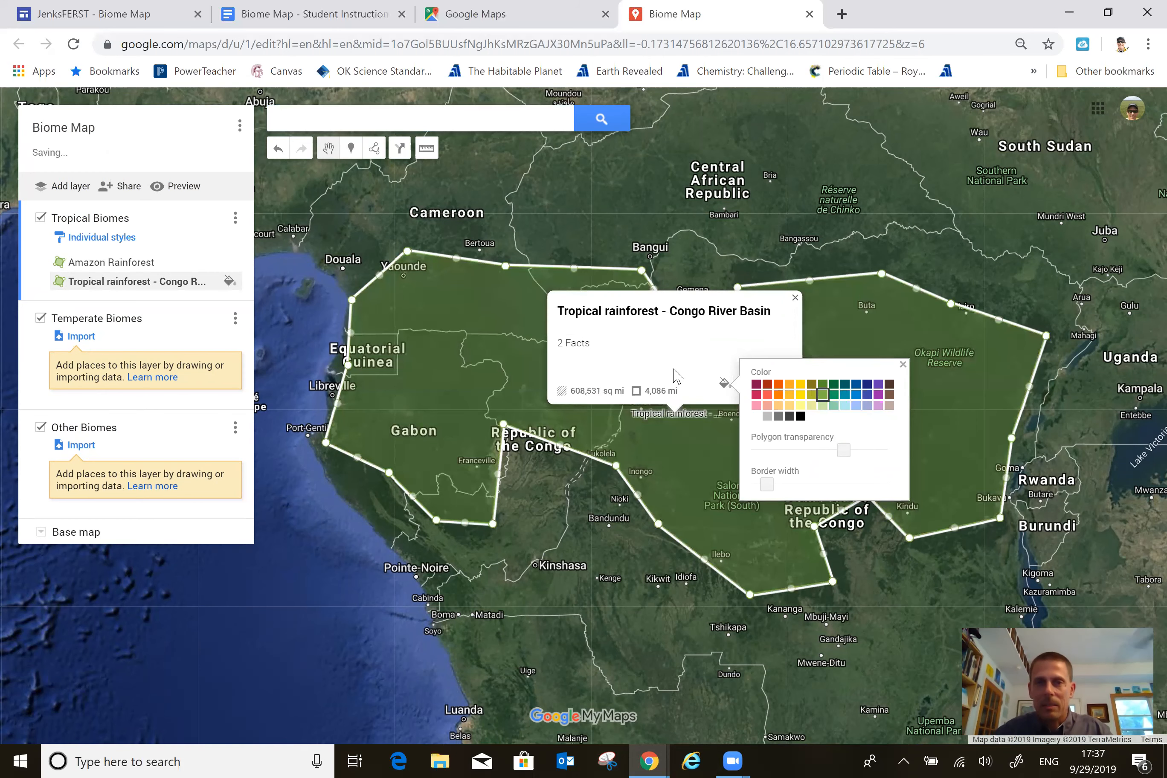
click(794, 296)
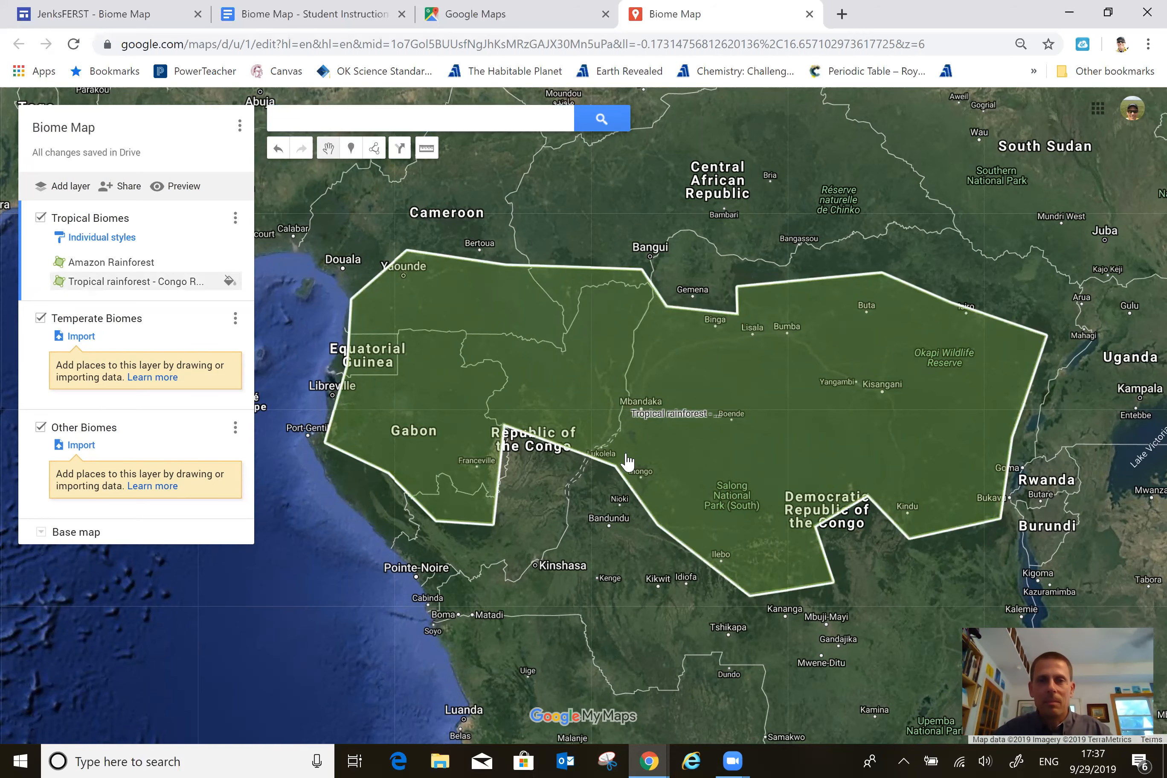
Make Temperate Biomes the active layer with all of South America in view.
scroll(623, 464, down, 1)
scroll(616, 527, down, 3)
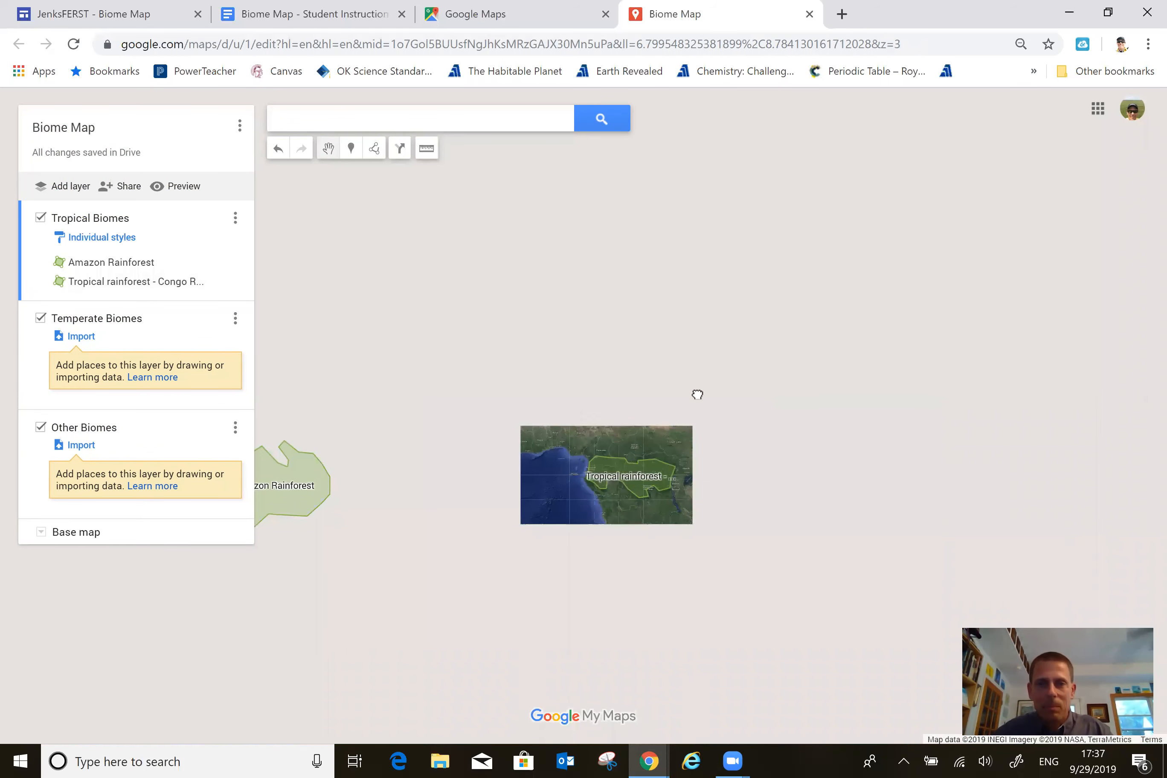
drag(786, 378, 794, 378)
drag(516, 409, 563, 403)
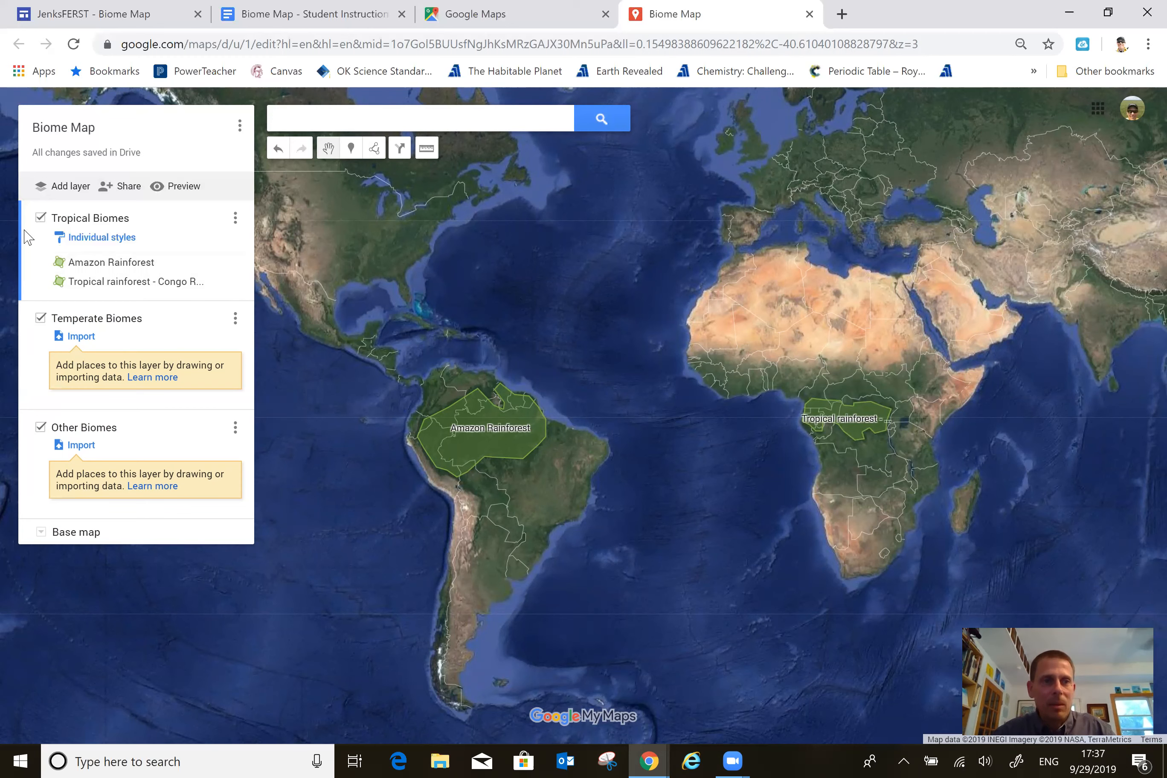
click(37, 361)
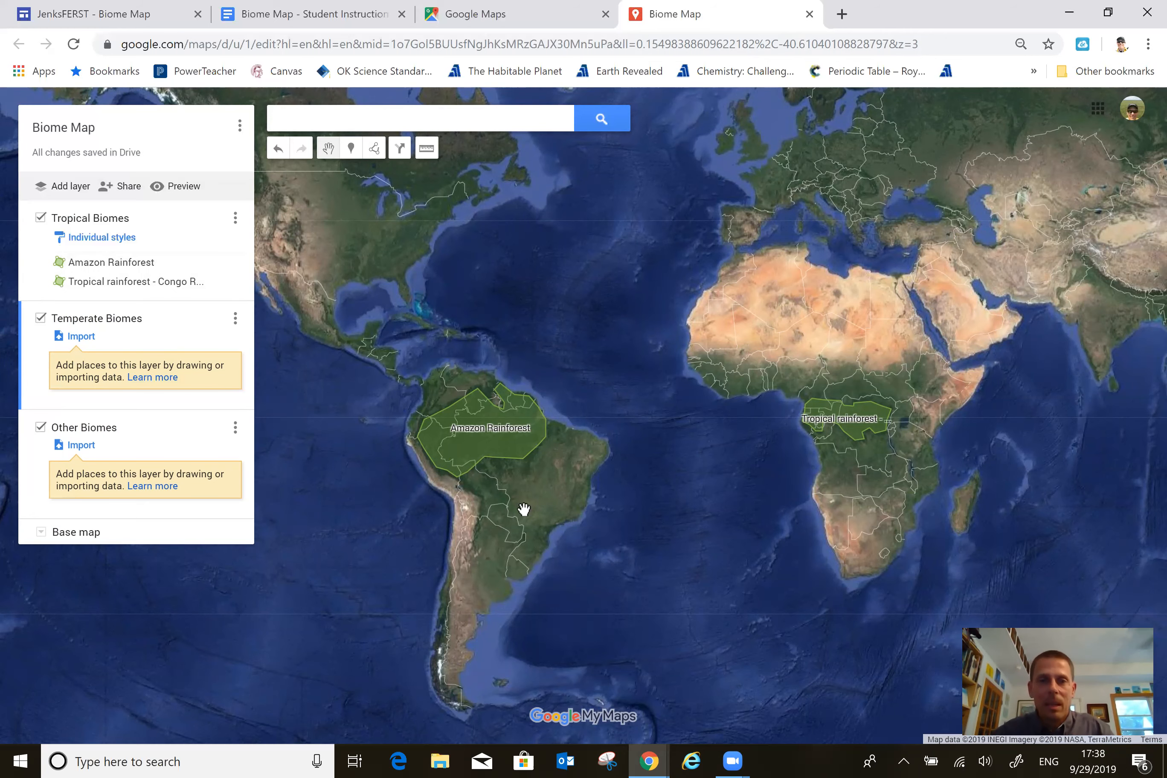
scroll(524, 509, up, 1)
drag(534, 480, 625, 403)
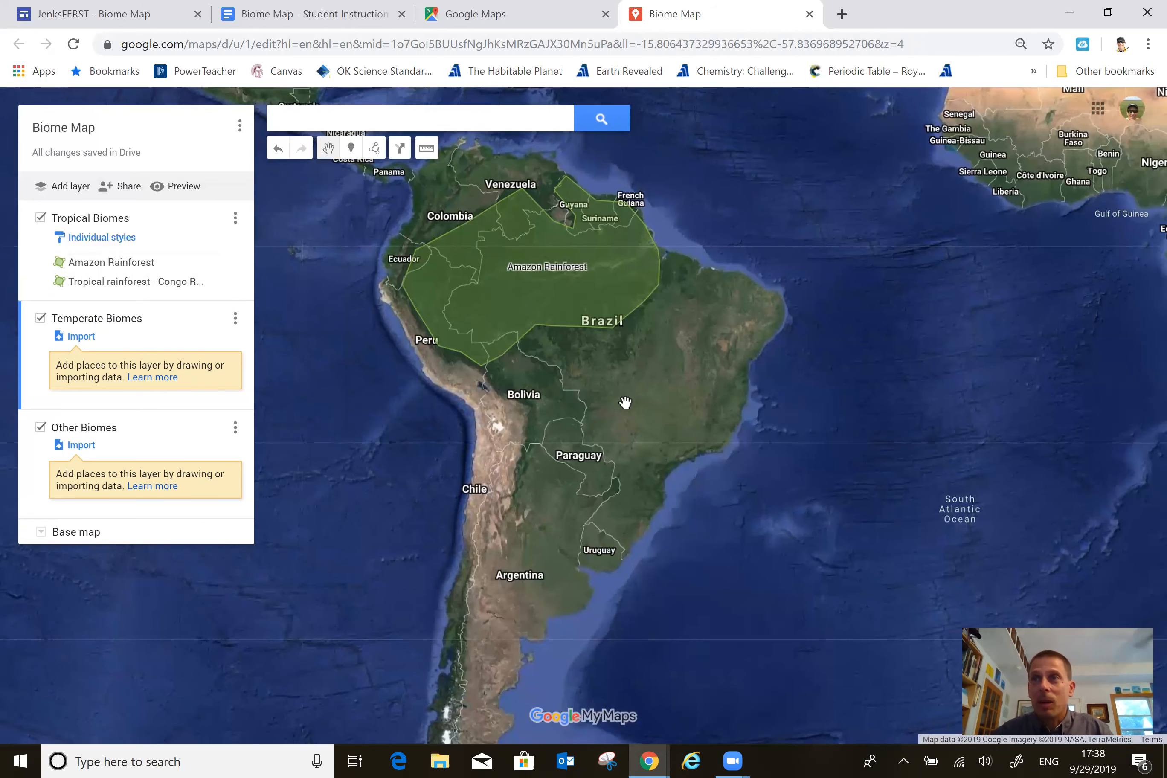
Outline the area south and east of the Amazon Rainforest, through Bolivia, Paraguay and eastern Brazil, as a closed polygon of about 2,197,000 sq mi.
click(376, 149)
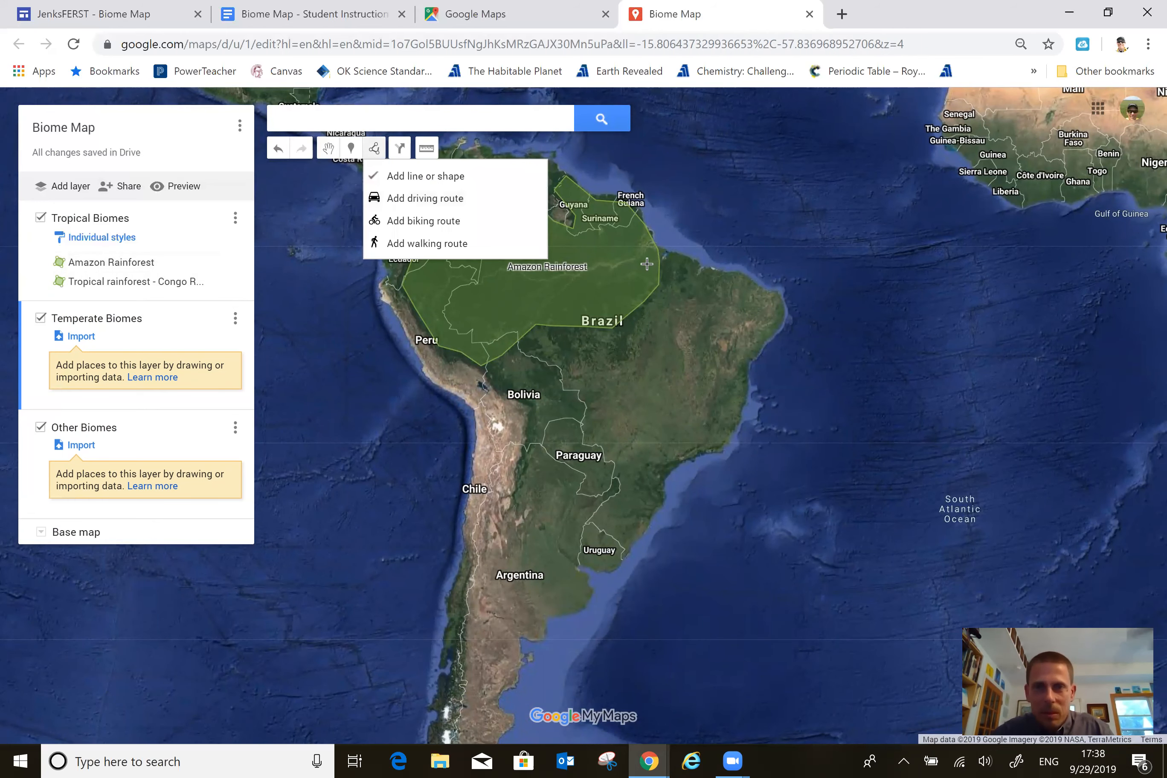
click(664, 253)
click(660, 292)
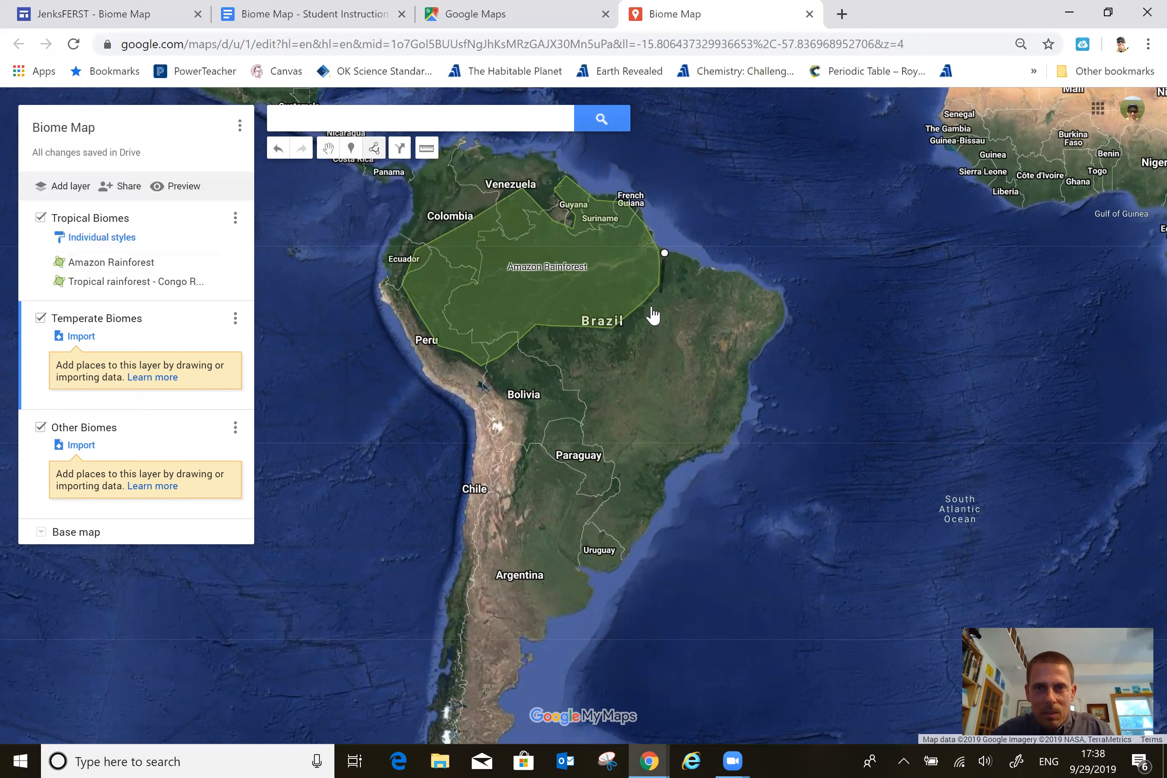
click(621, 334)
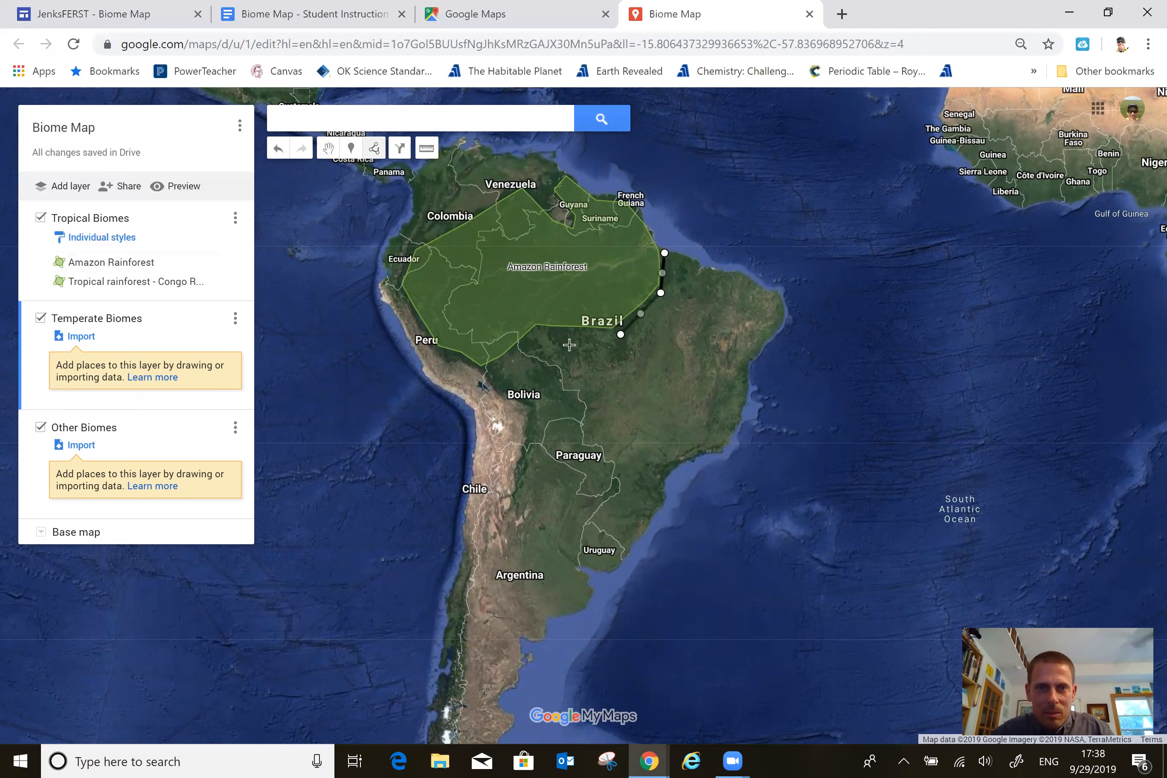
click(540, 335)
click(491, 370)
click(536, 408)
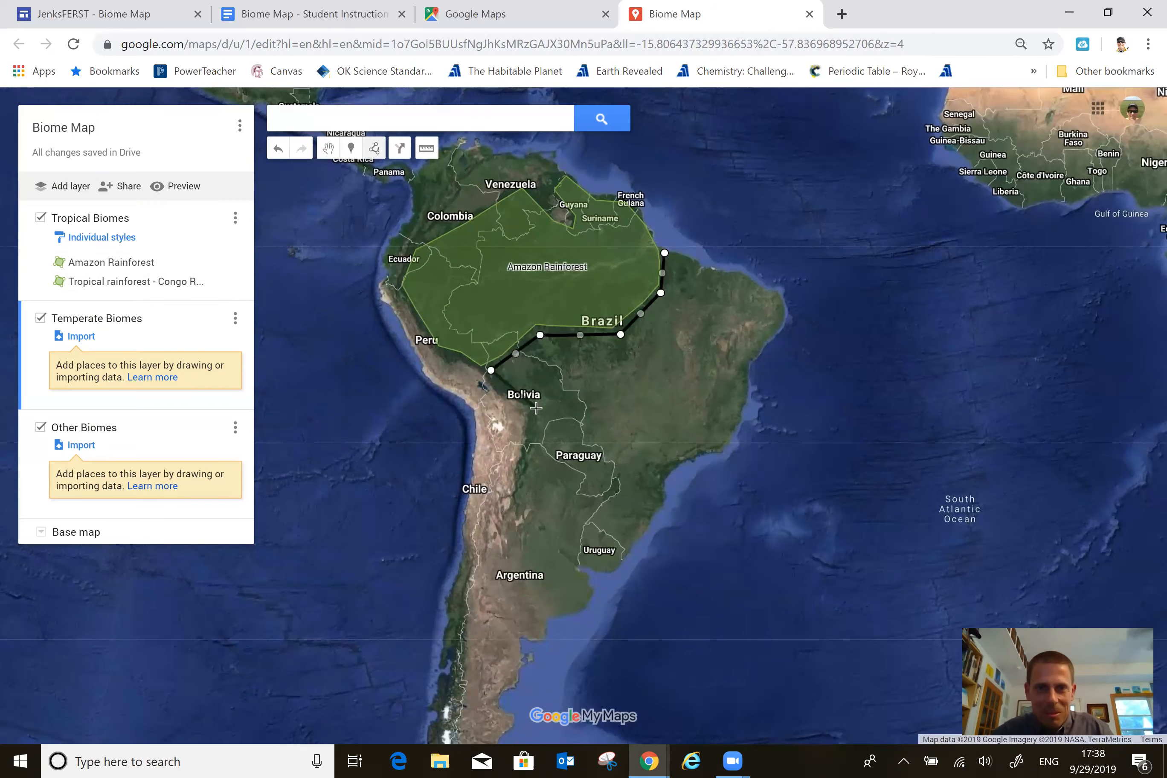
click(521, 494)
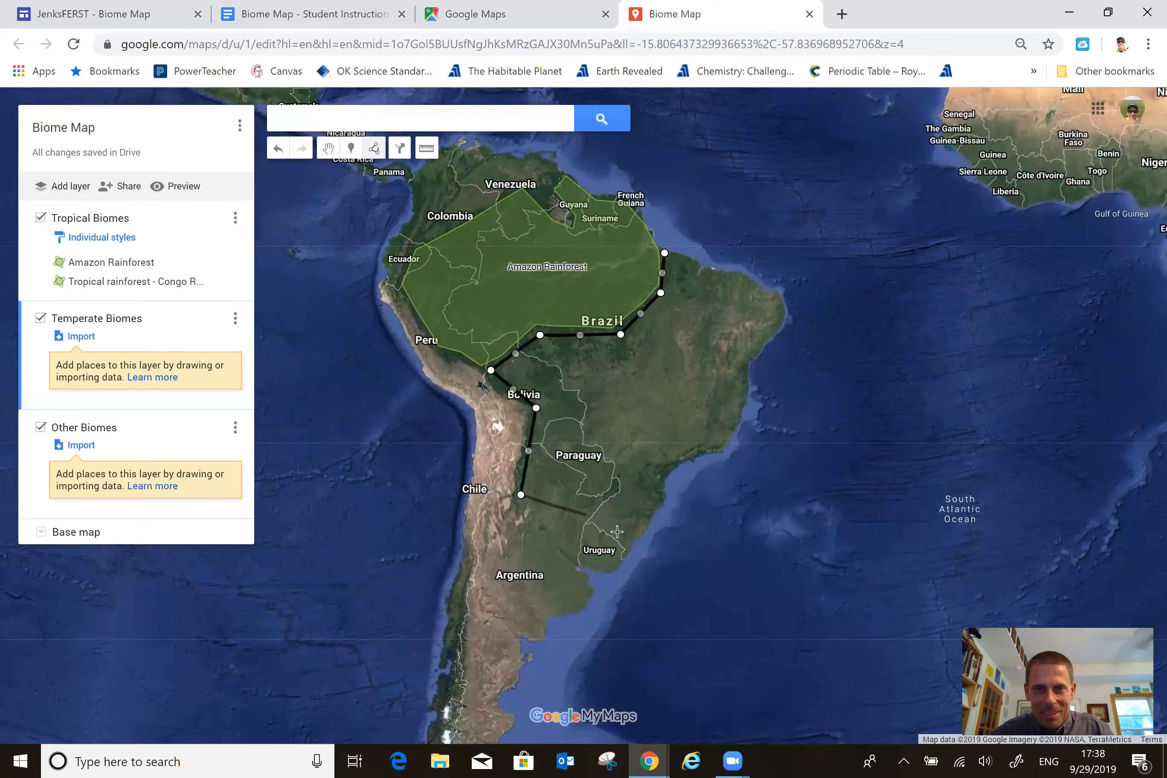
click(635, 534)
click(657, 501)
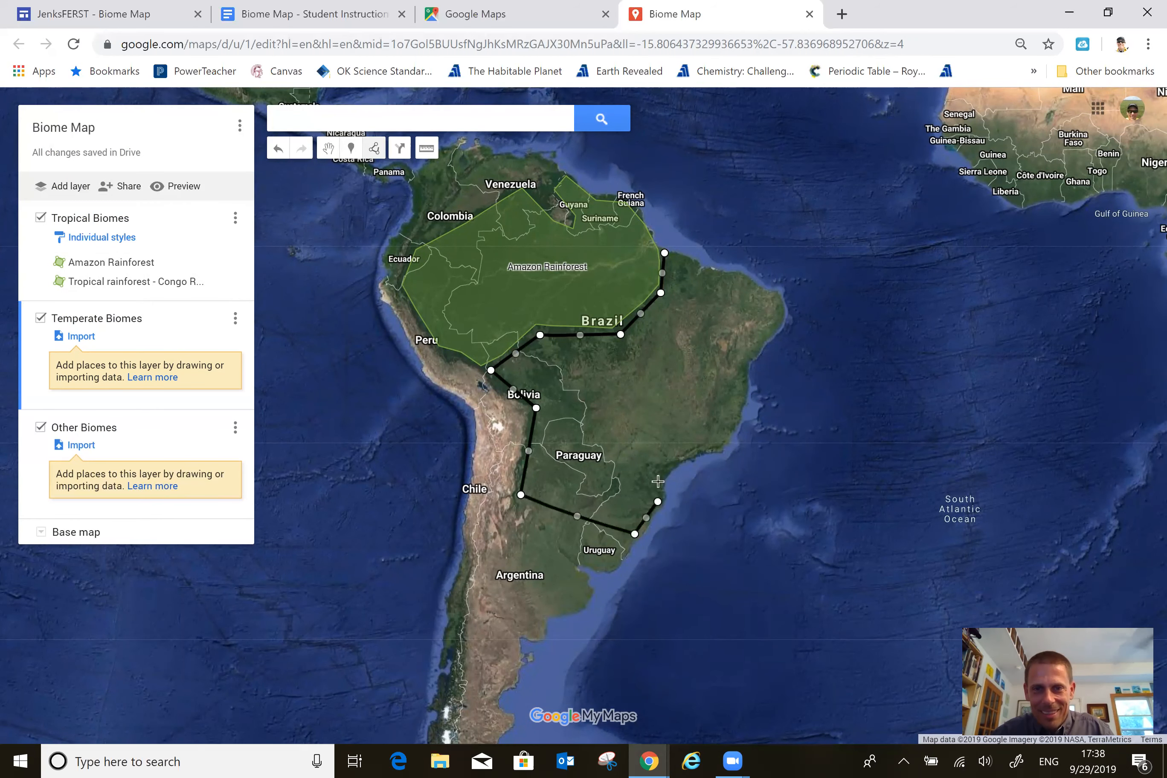
click(703, 448)
click(696, 416)
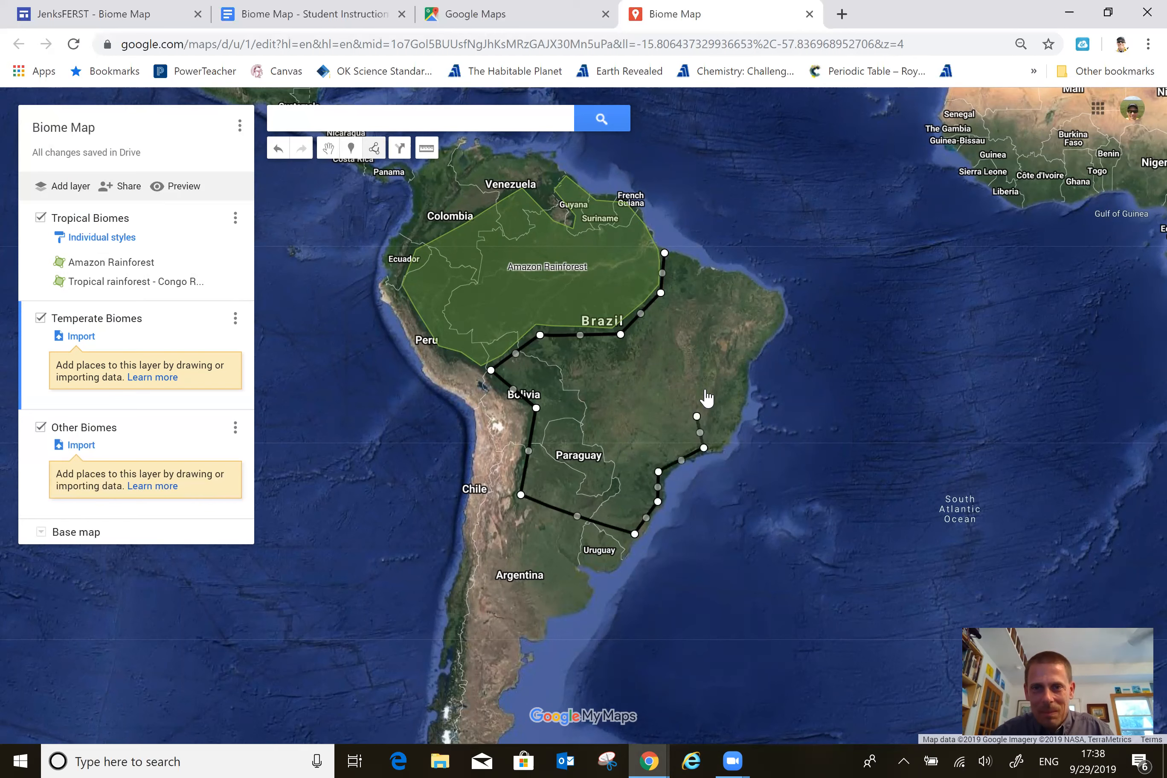
click(713, 370)
click(743, 357)
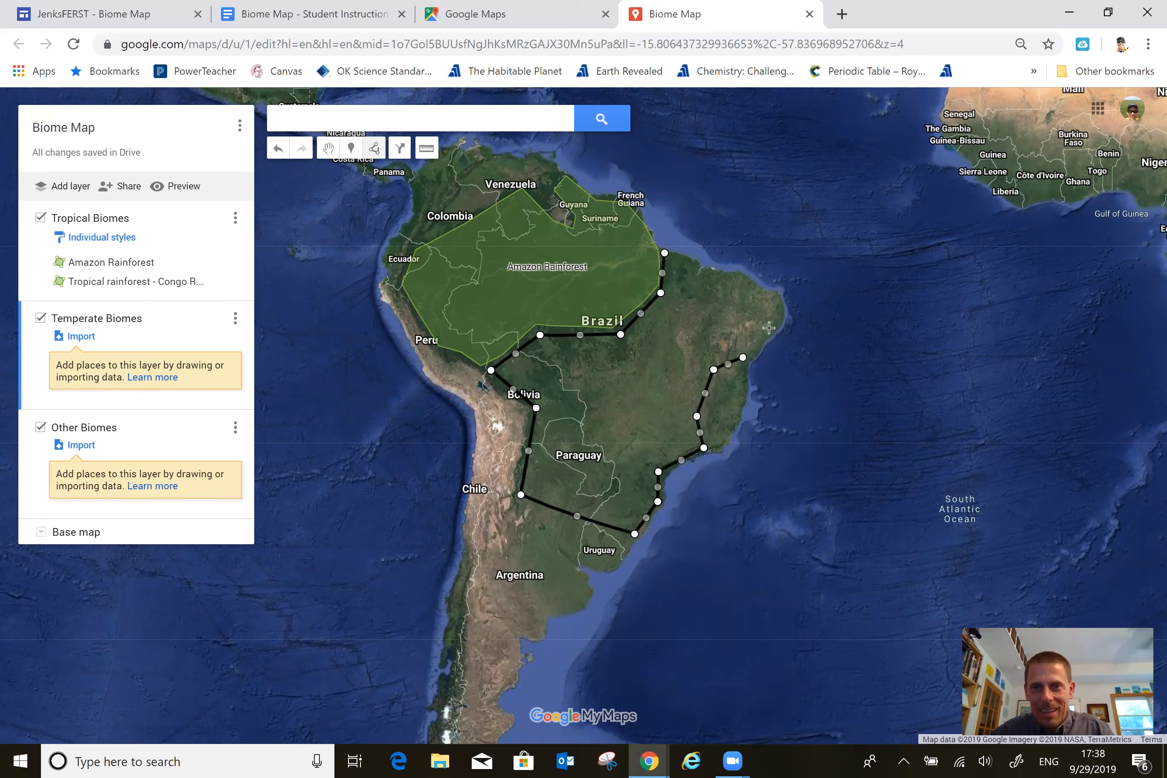
click(772, 324)
click(747, 284)
click(700, 272)
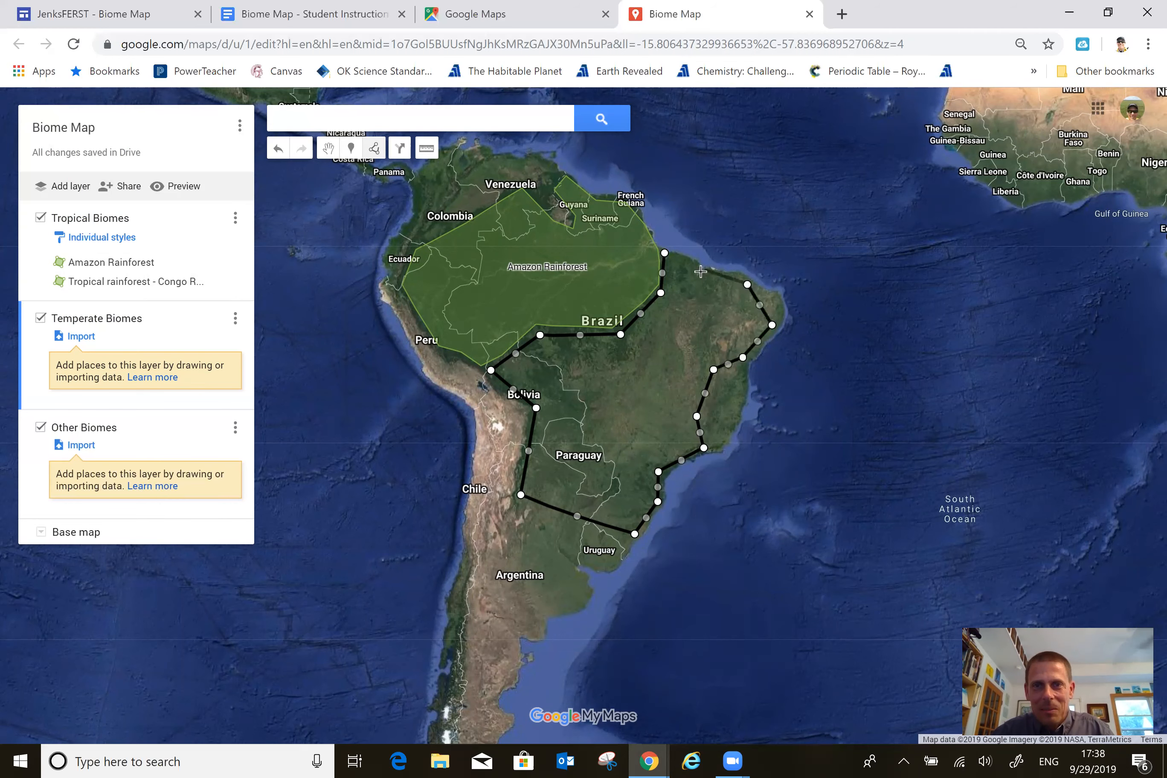
click(665, 254)
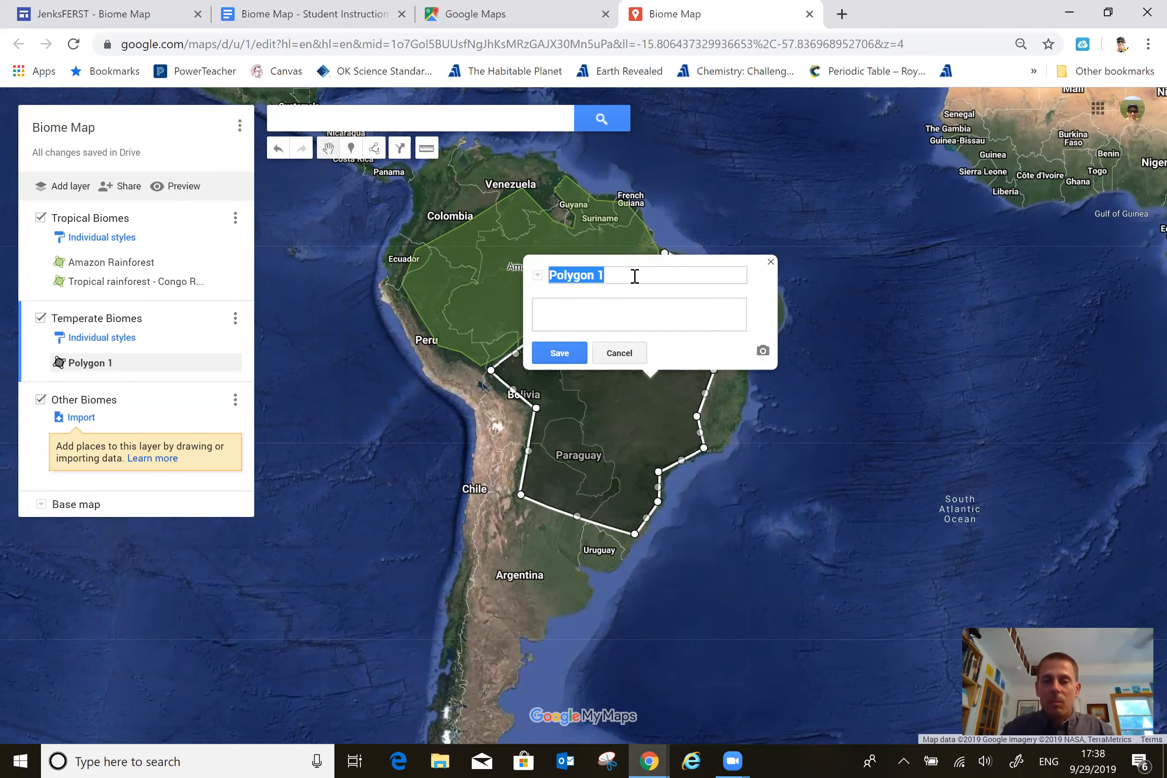
Name the new South American polygon "Tropical seasonal forest - South America", enter "2 Facts" as its description and save it.
text(Tropical seasonal)
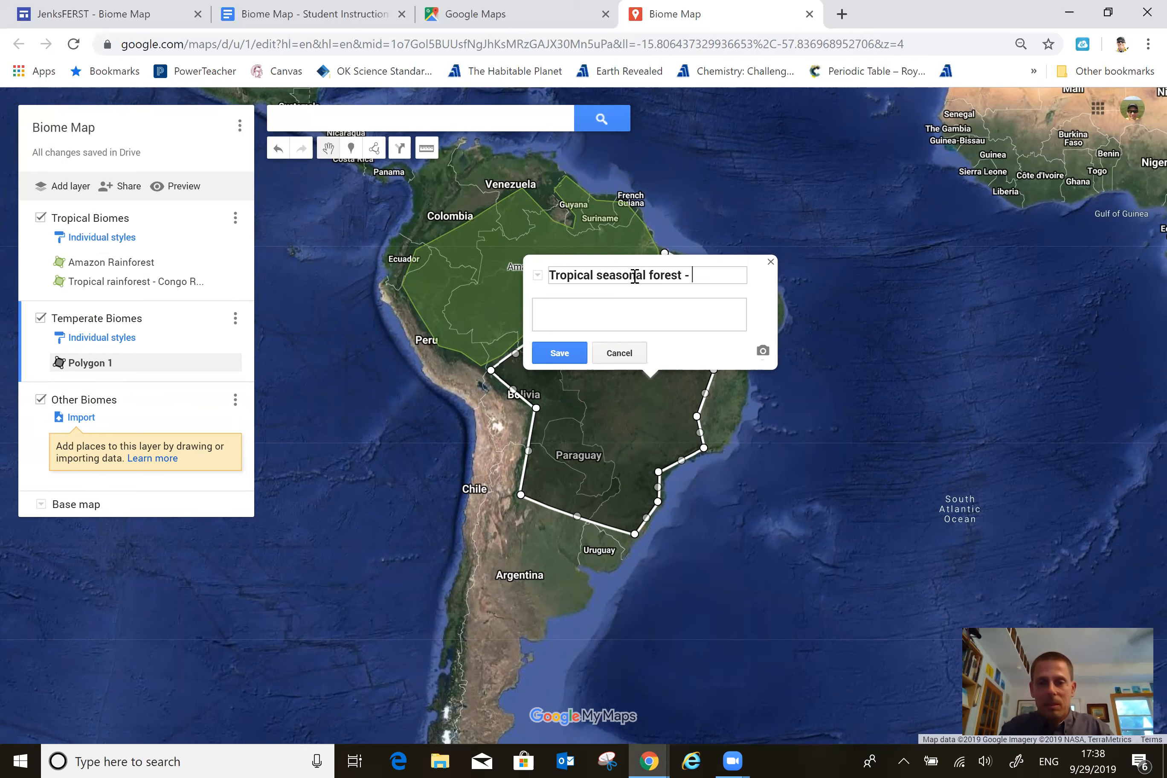
text(America)
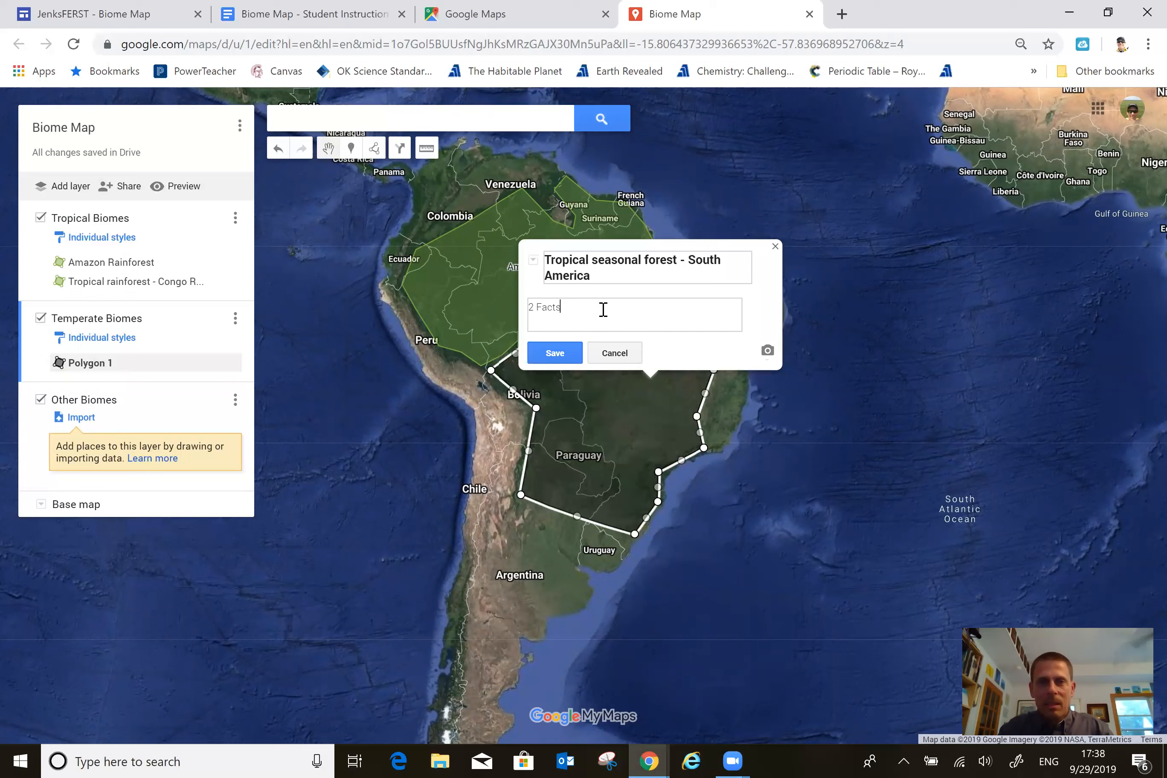
click(556, 354)
Color the South American tropical seasonal forest polygon light pink, close its info window and deselect the shape.
click(705, 350)
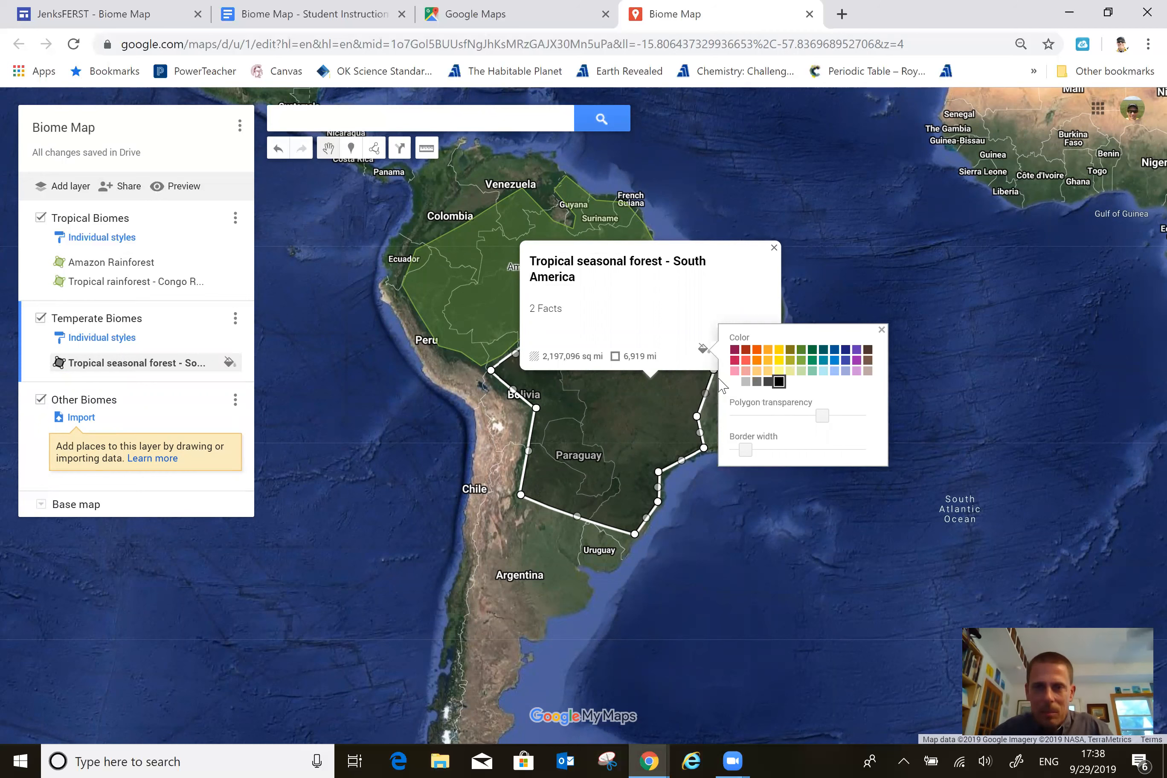
click(733, 372)
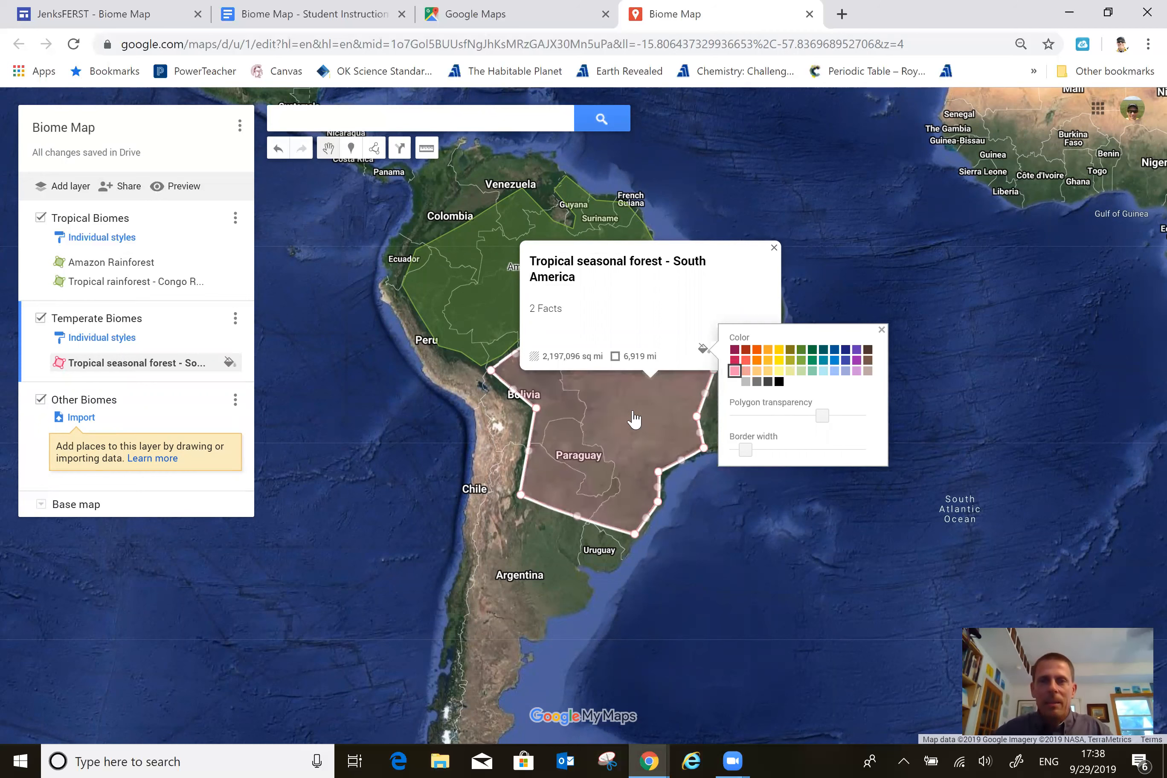
click(774, 248)
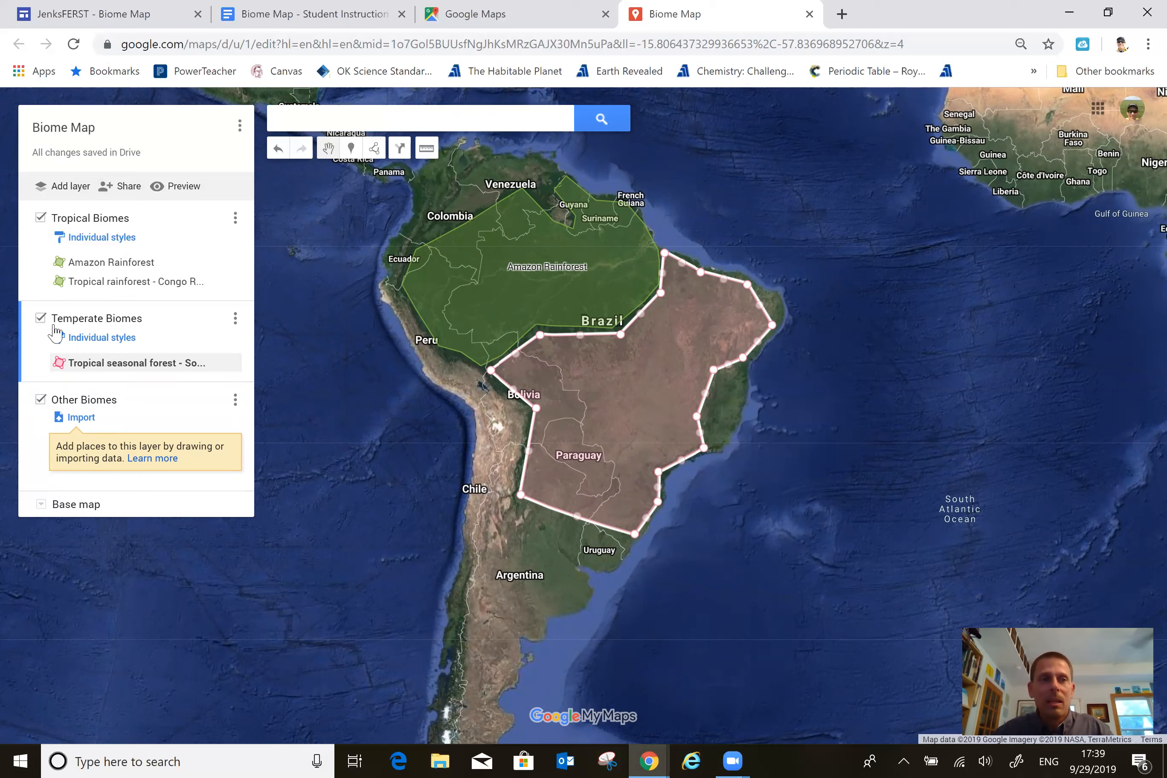
click(413, 432)
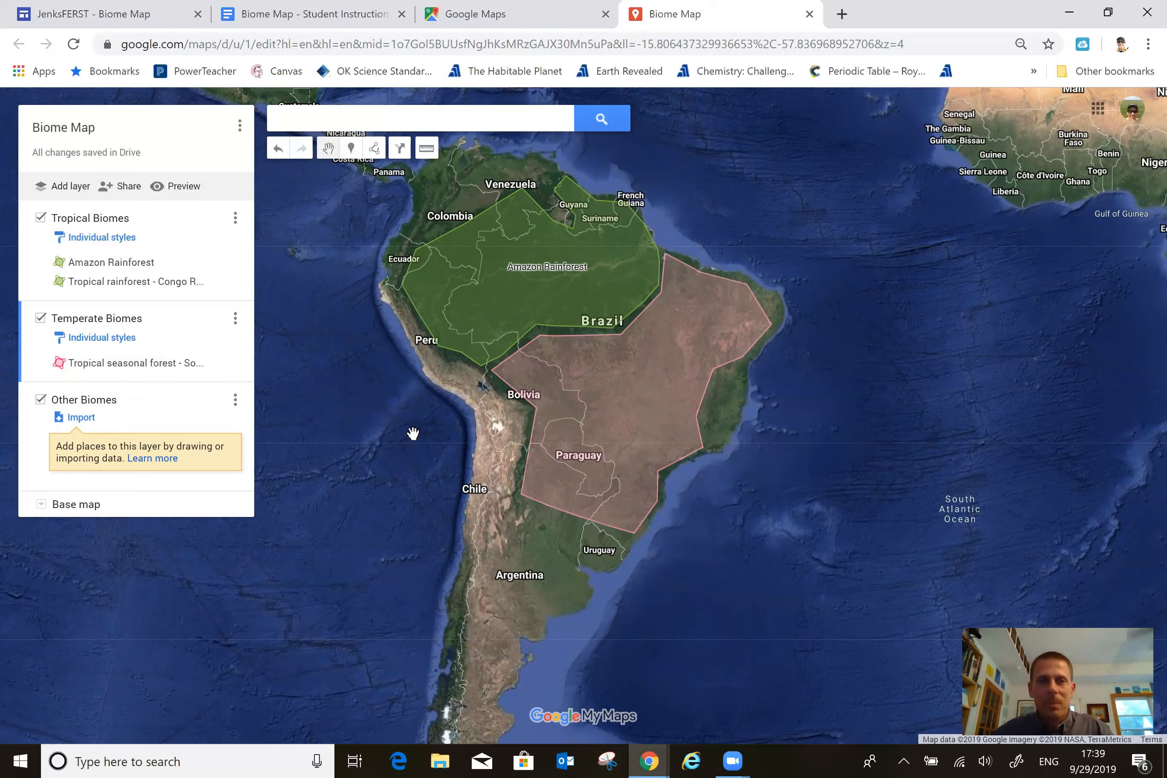
Move the tropical seasonal forest shape from the Temperate Biomes layer to the Tropical Biomes layer and close its info window.
click(117, 366)
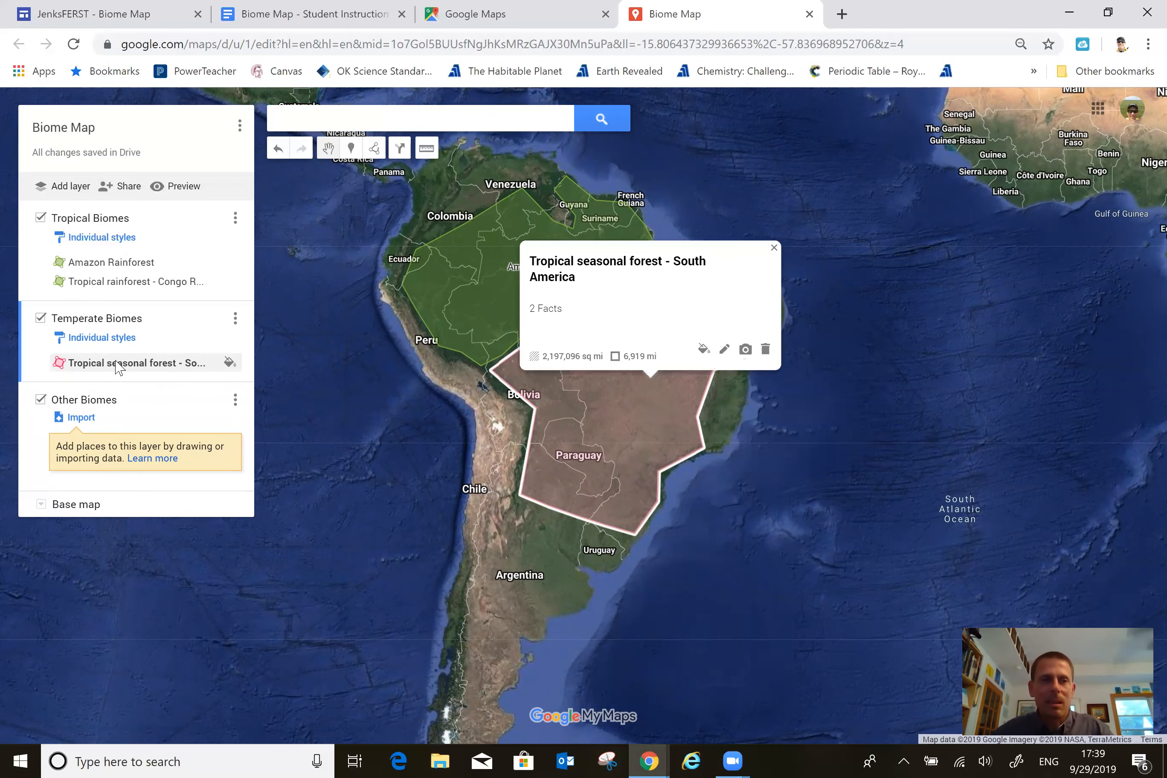
mouse_move(110, 320)
mouse_down()
mouse_move(105, 279)
mouse_move(105, 307)
mouse_up()
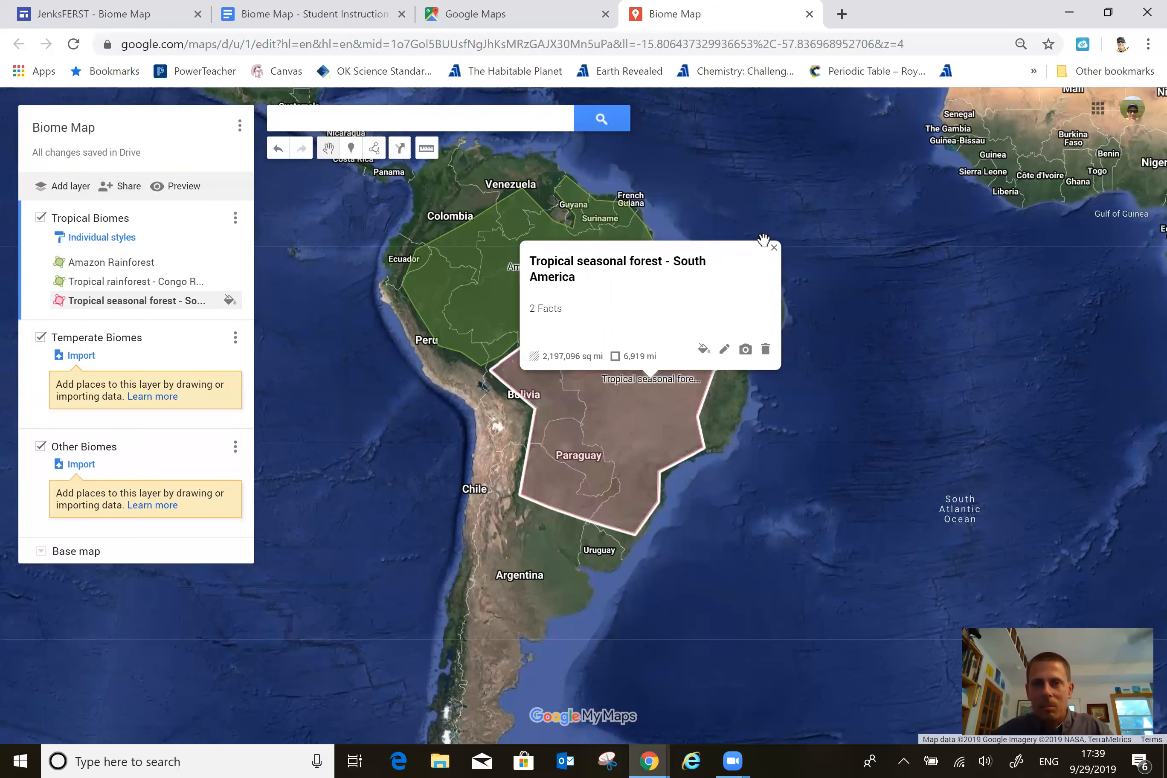
click(774, 248)
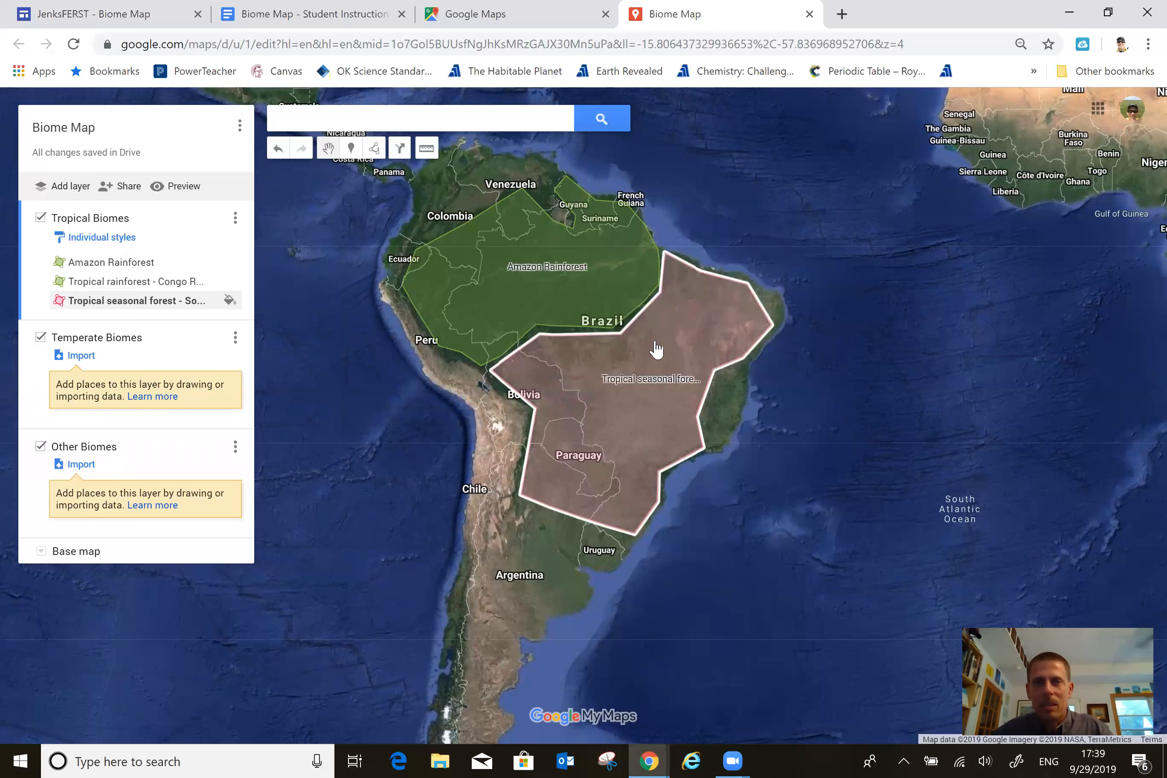
Check the tropical seasonal forest's name and description on the map, and bring South America and Africa into view together.
click(659, 346)
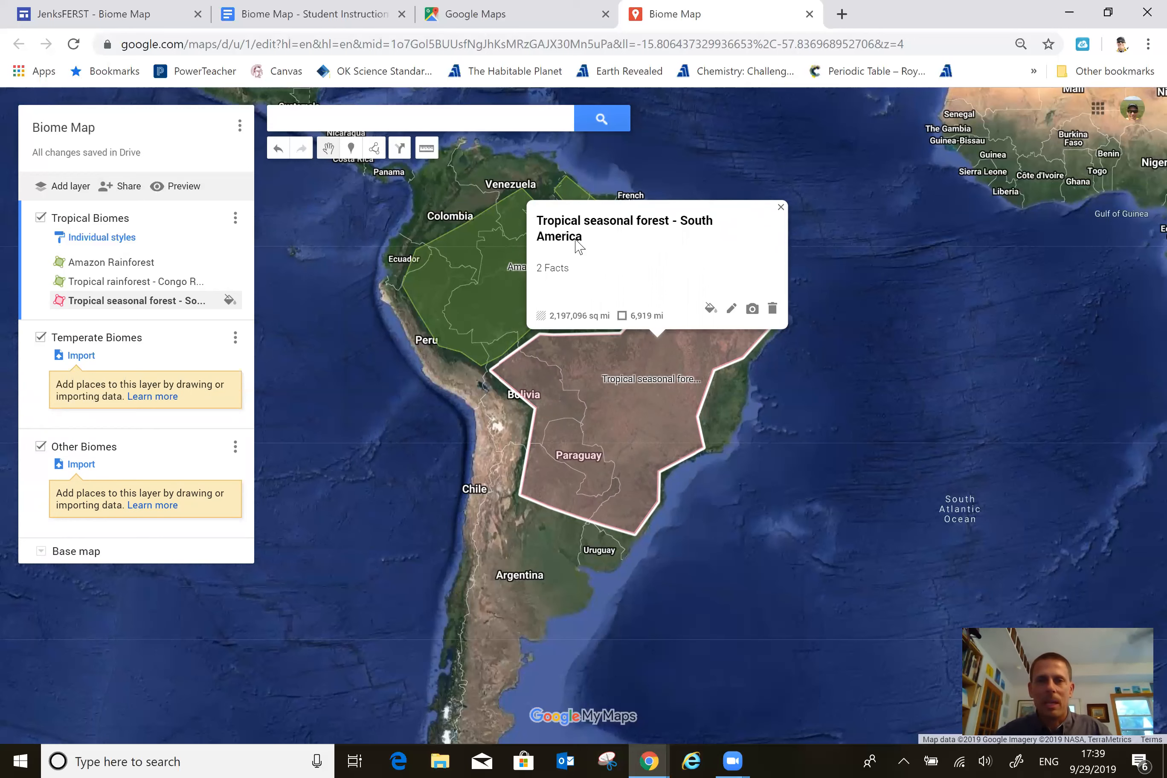
click(836, 301)
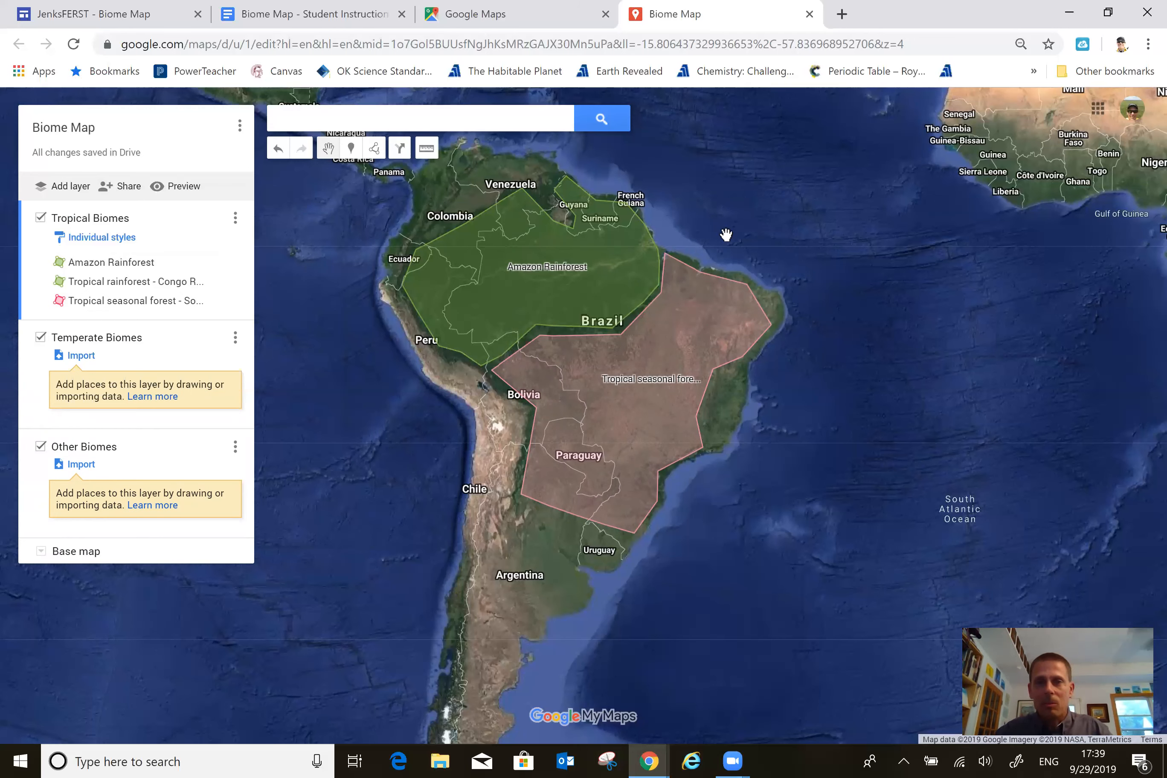
scroll(748, 231, up, 1)
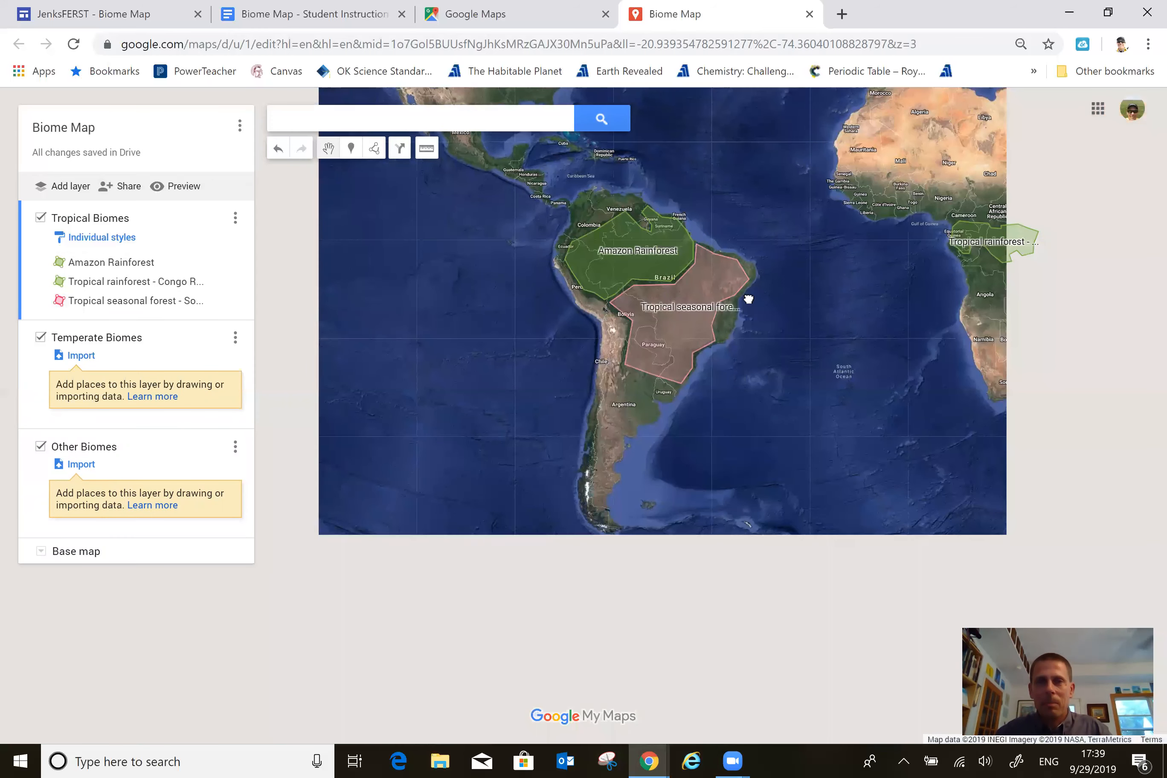
drag(702, 369, 676, 392)
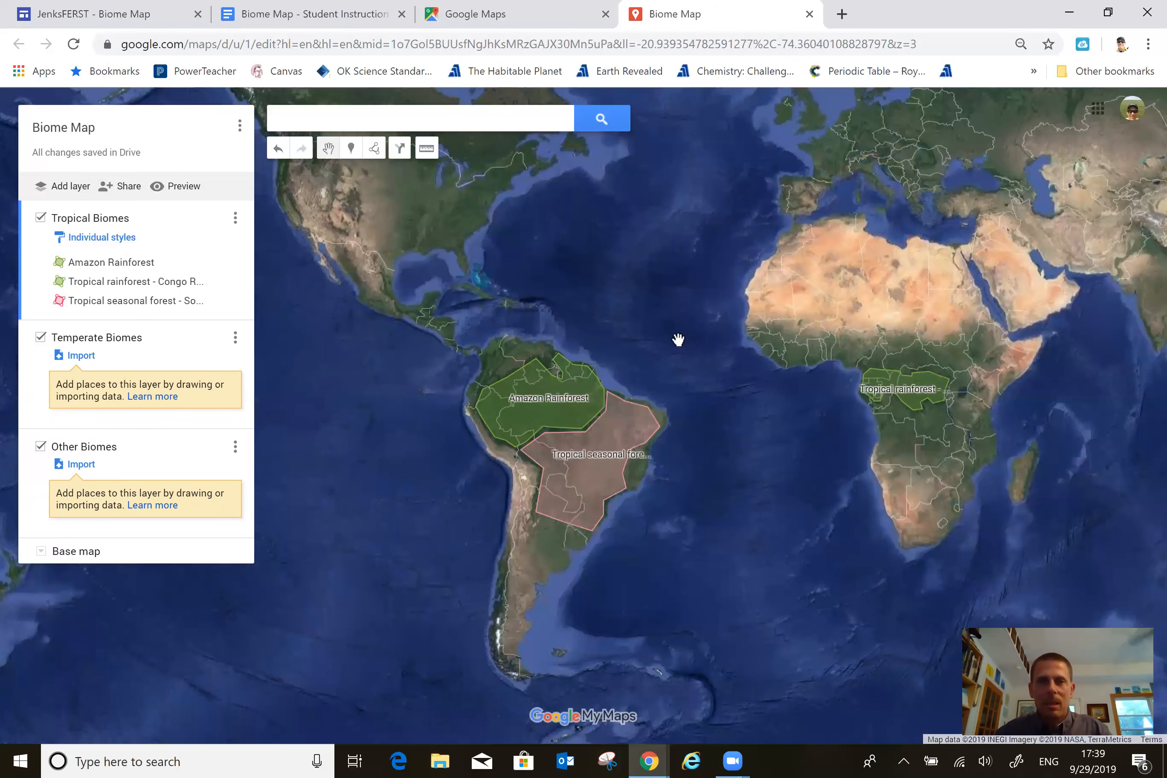